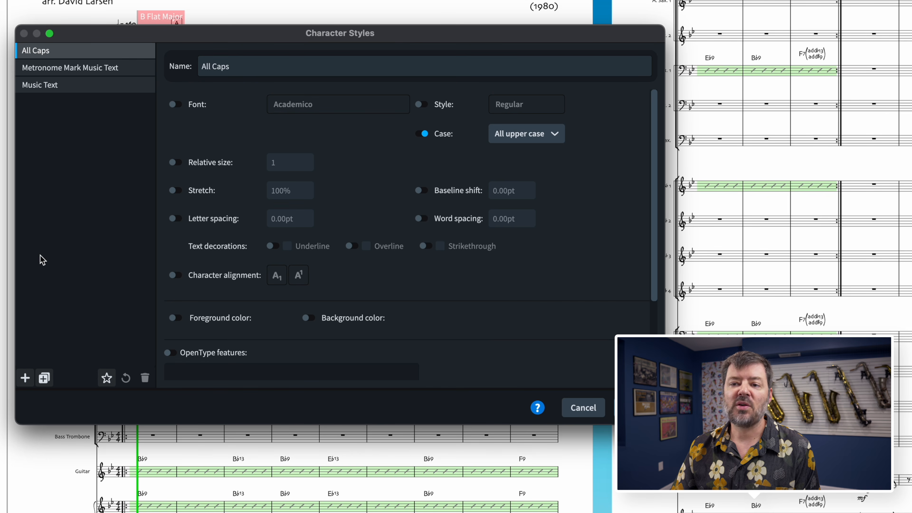
Create a character style named Super with its character alignment set to superscript
{"action": "left_click", "coordinate": [25, 378]}
{"action": "left_click", "coordinate": [284, 66]}
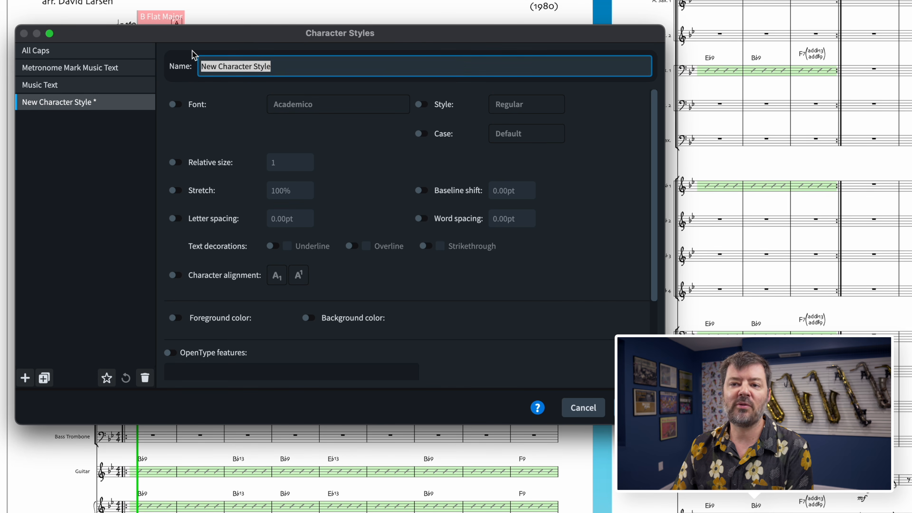
{"action": "type", "text": "Super"}
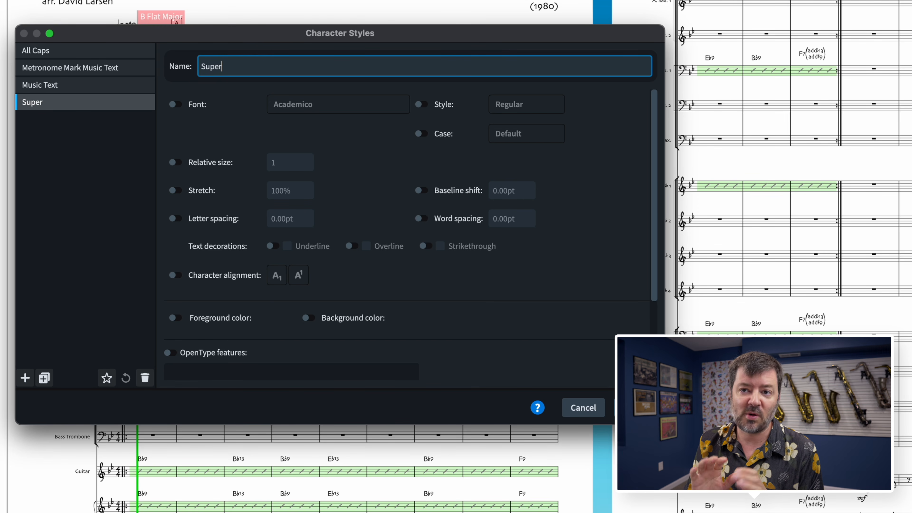
{"action": "left_click", "coordinate": [227, 119]}
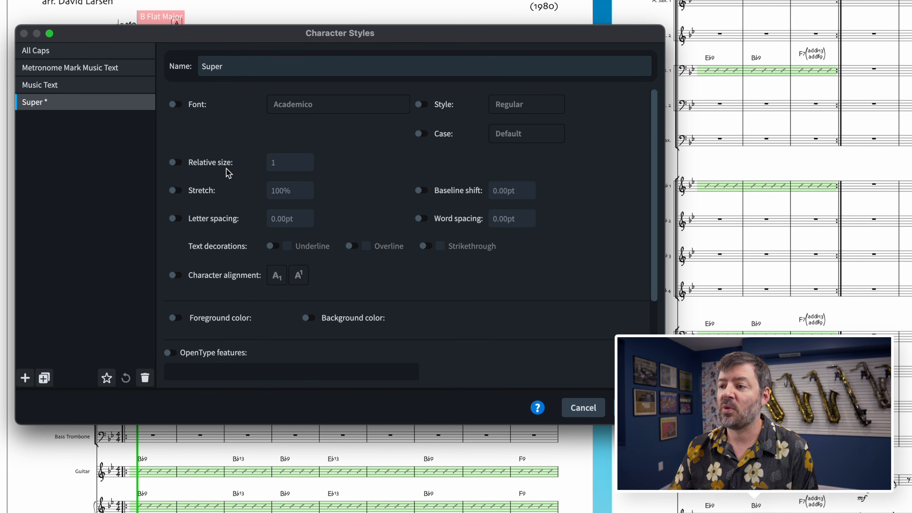
{"action": "left_click", "coordinate": [176, 275]}
{"action": "left_click", "coordinate": [300, 280]}
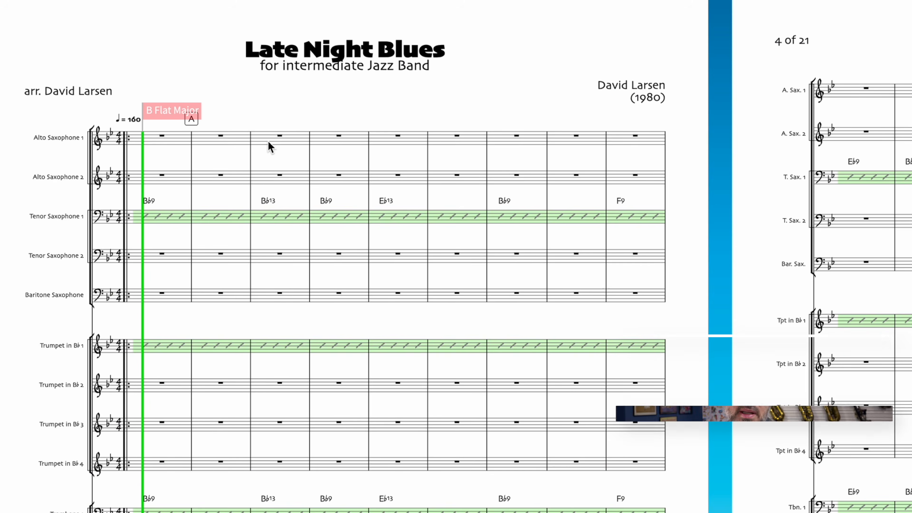
Add the text "Open for Solos2" at bar 3 of Alto Saxophone 1 and apply the Super character style to the 2
{"action": "left_click", "coordinate": [279, 137]}
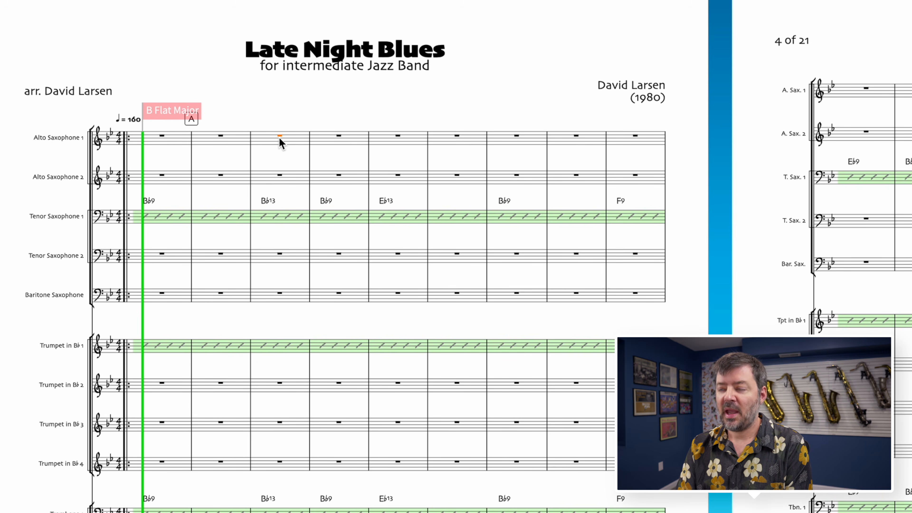
{"action": "key", "text": "shift+x"}
{"action": "type", "text": "Open for Solos2"}
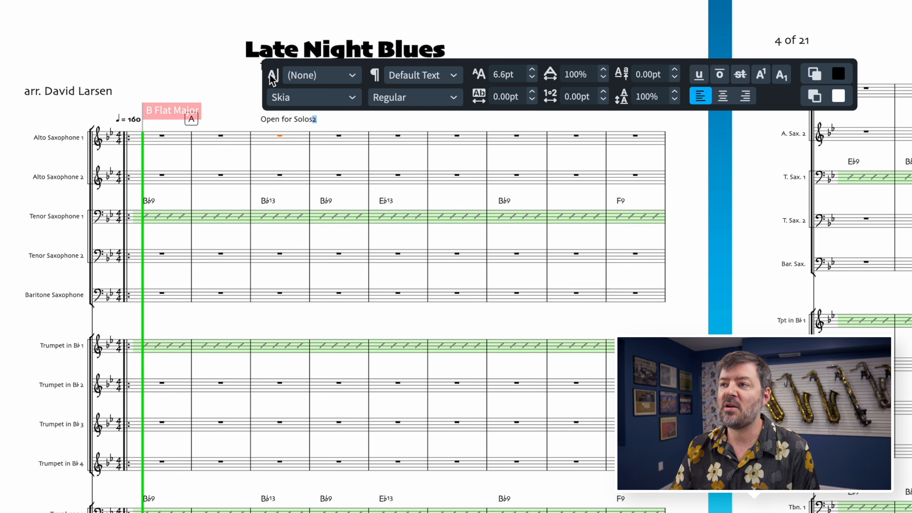
{"action": "left_click", "coordinate": [313, 79]}
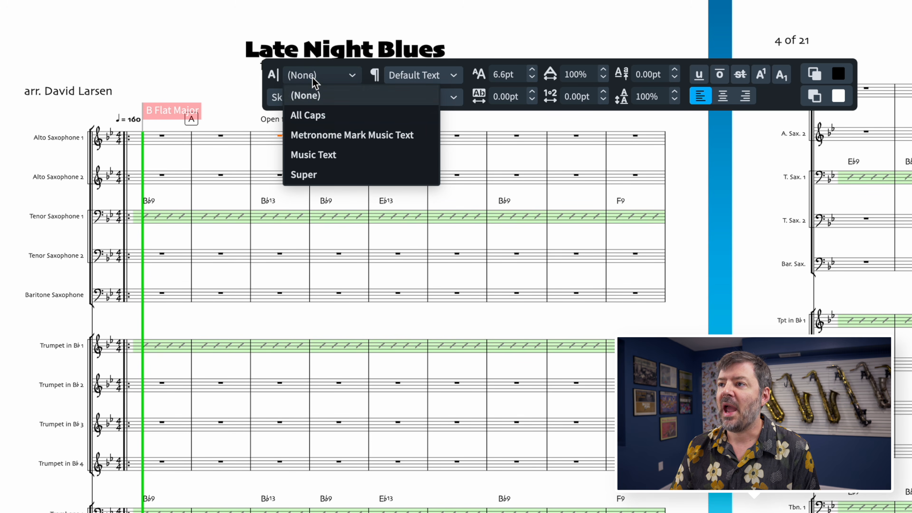
{"action": "left_click", "coordinate": [304, 175]}
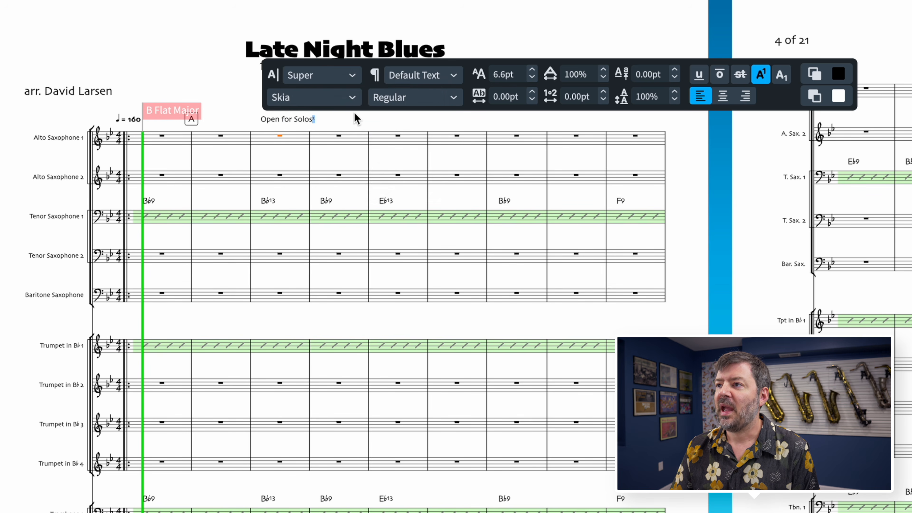
{"action": "key", "text": "Escape"}
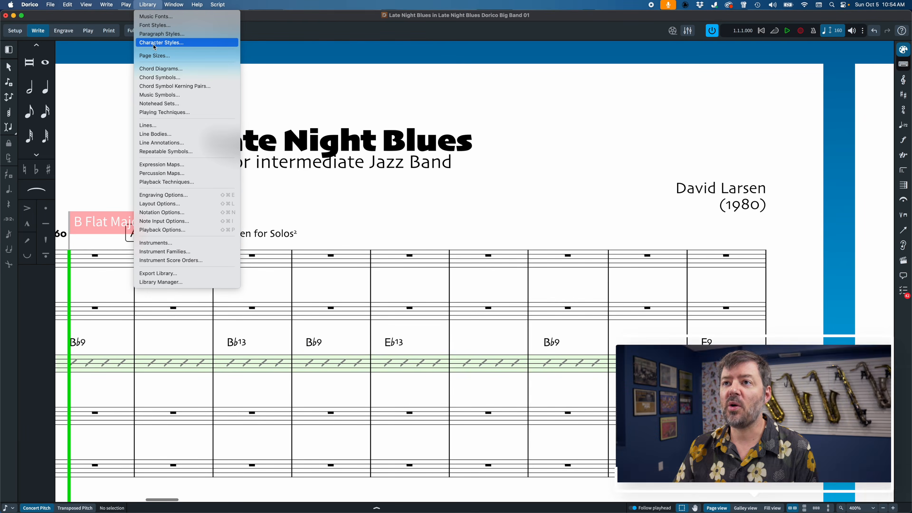
Add another new character style to the project and name it Red
{"action": "left_click", "coordinate": [154, 45]}
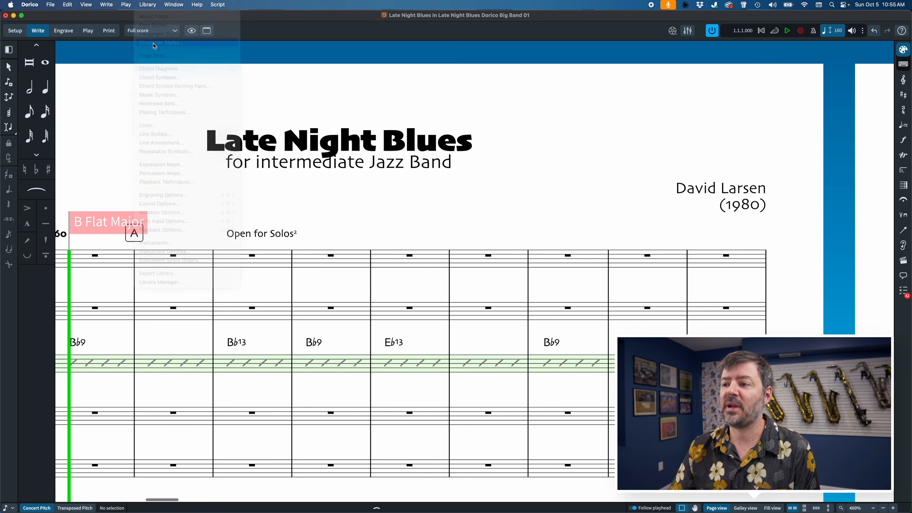
{"action": "left_click", "coordinate": [188, 332]}
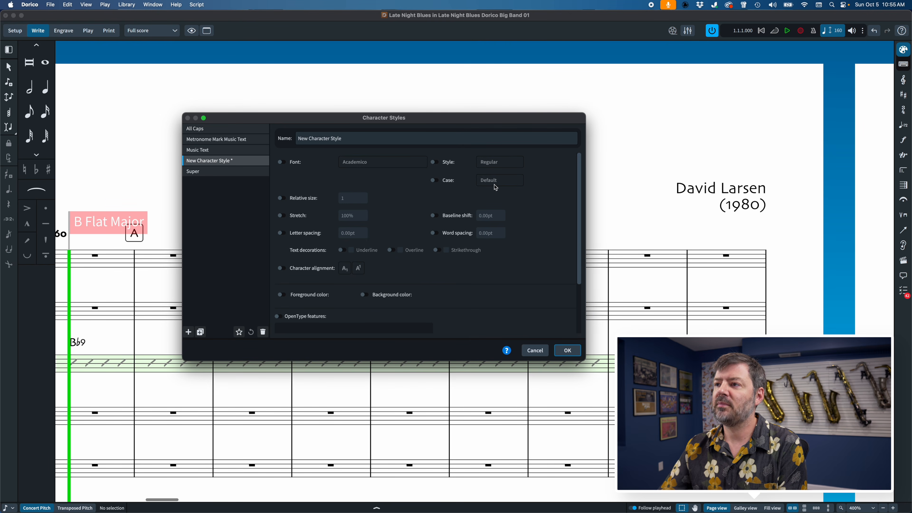
{"action": "left_click", "coordinate": [284, 133]}
{"action": "type", "text": "Red"}
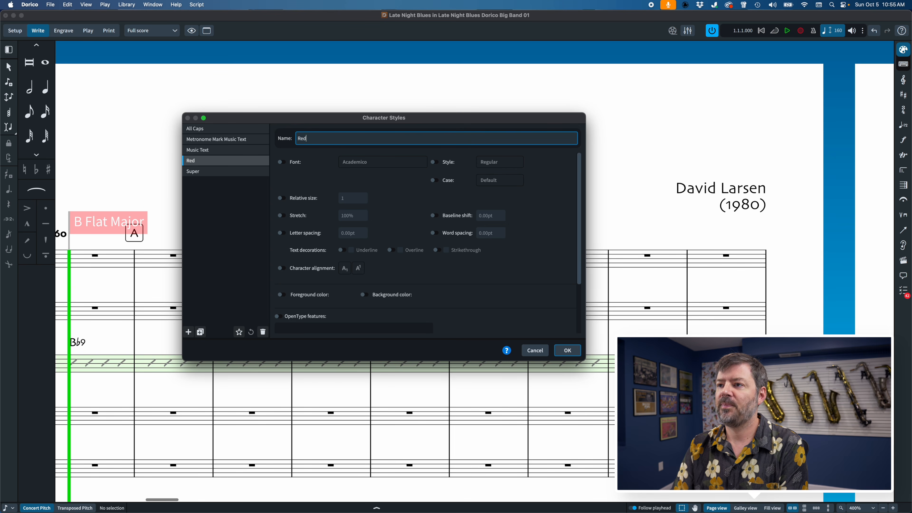
{"action": "key", "text": "Return"}
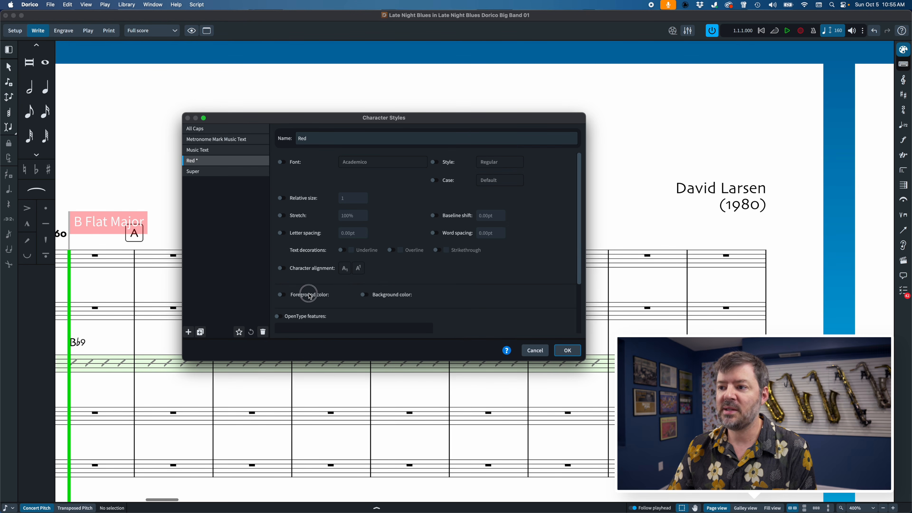
Set the Red style's foreground color to Red from the Apple color palette and save the character styles
{"action": "left_click", "coordinate": [282, 295]}
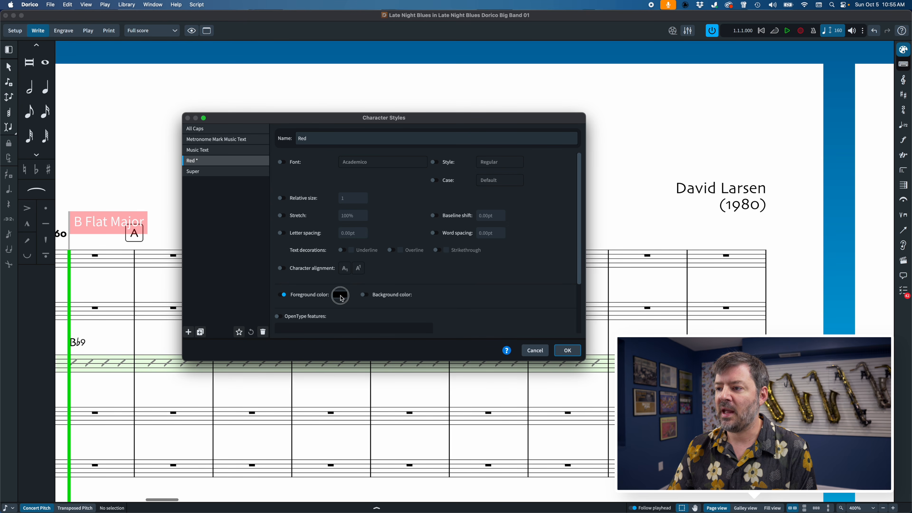
{"action": "left_click", "coordinate": [340, 293]}
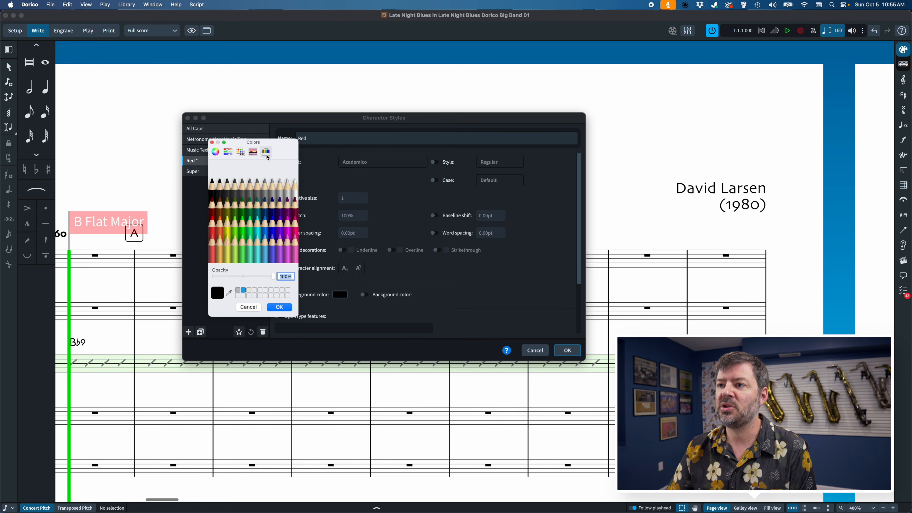
{"action": "left_click", "coordinate": [243, 153]}
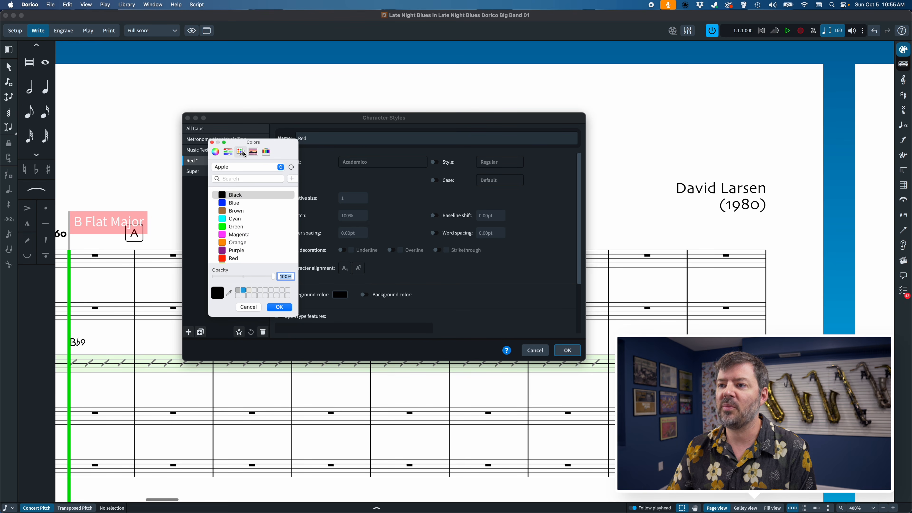
{"action": "scroll", "coordinate": [226, 244], "scroll_direction": "down", "scroll_amount": 1}
{"action": "left_click", "coordinate": [224, 251]}
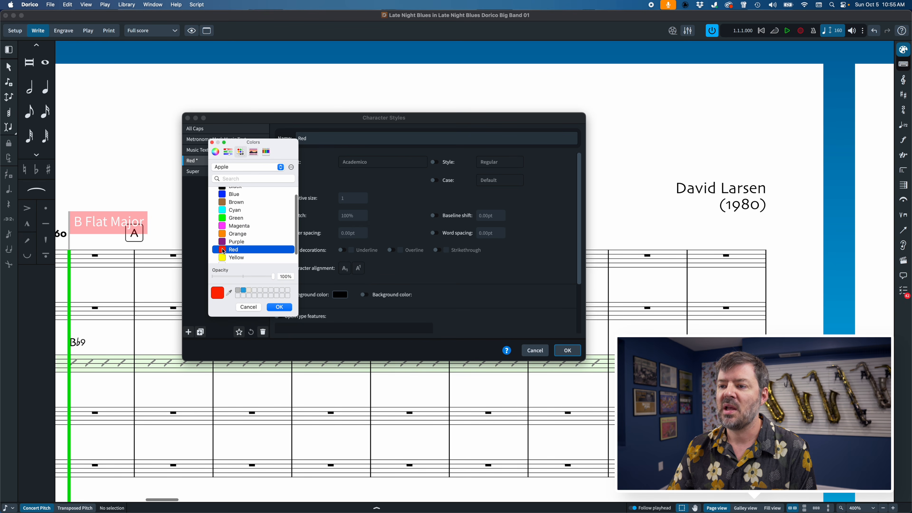
{"action": "left_click", "coordinate": [280, 308]}
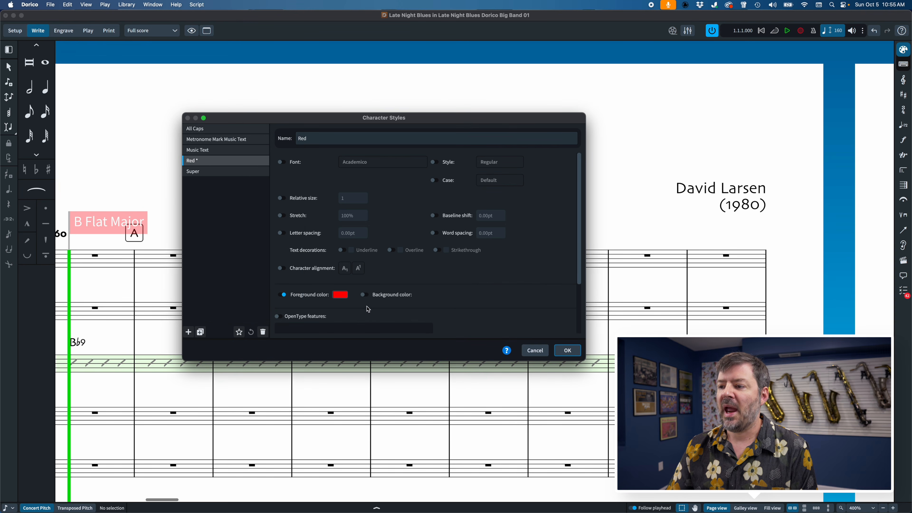
{"action": "left_click", "coordinate": [568, 350]}
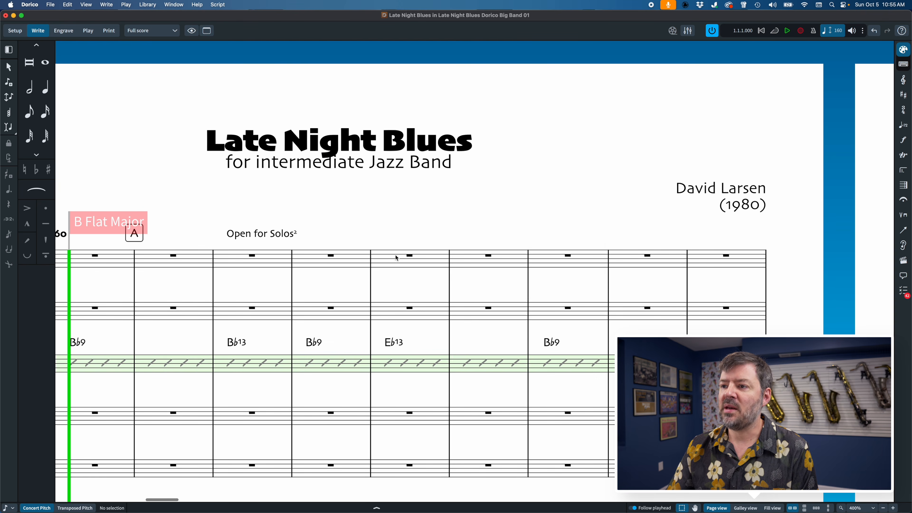
Apply the Red character style to the word "for" in the "Open for Solos" text
{"action": "double_click", "coordinate": [261, 234]}
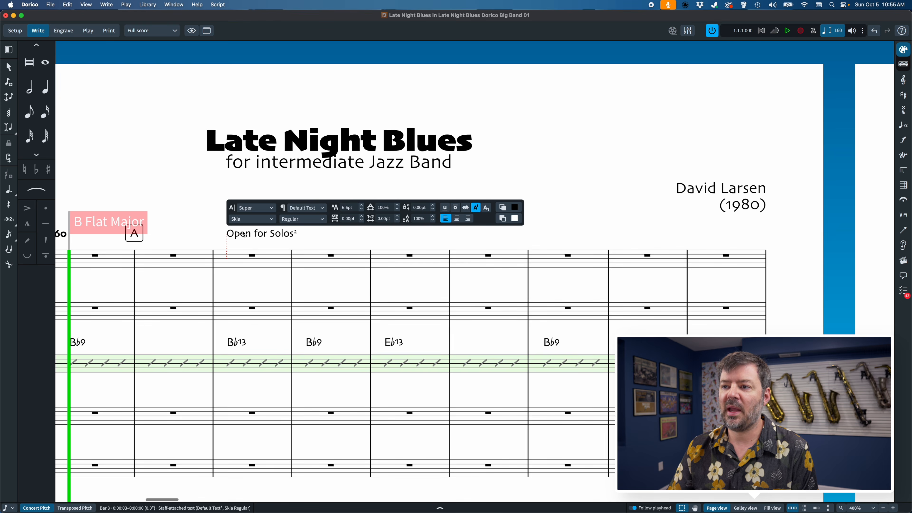
{"action": "double_click", "coordinate": [257, 235]}
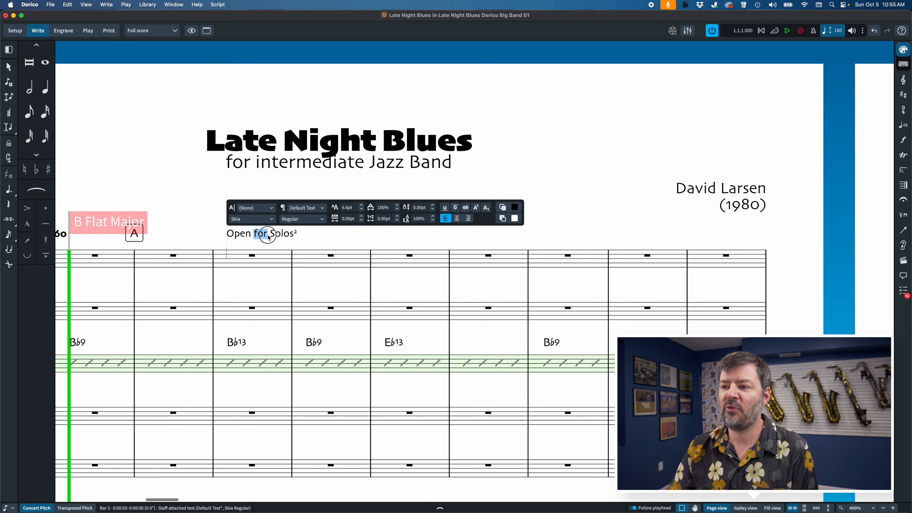
{"action": "left_click", "coordinate": [257, 209]}
{"action": "left_click", "coordinate": [255, 259]}
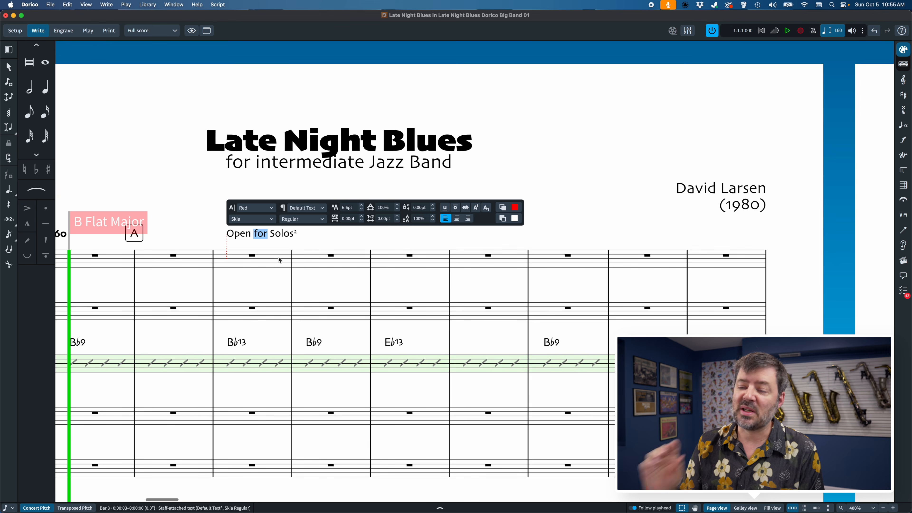
{"action": "left_click", "coordinate": [312, 244]}
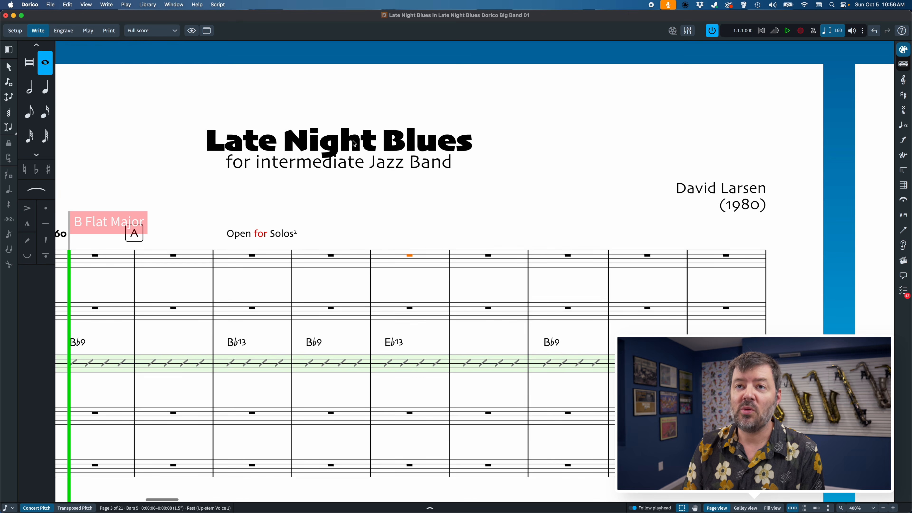
Change the project title to "Late *Night* Blues" in the project info so that Night is italicised through Markdown, and apply it
{"action": "left_click", "coordinate": [49, 5]}
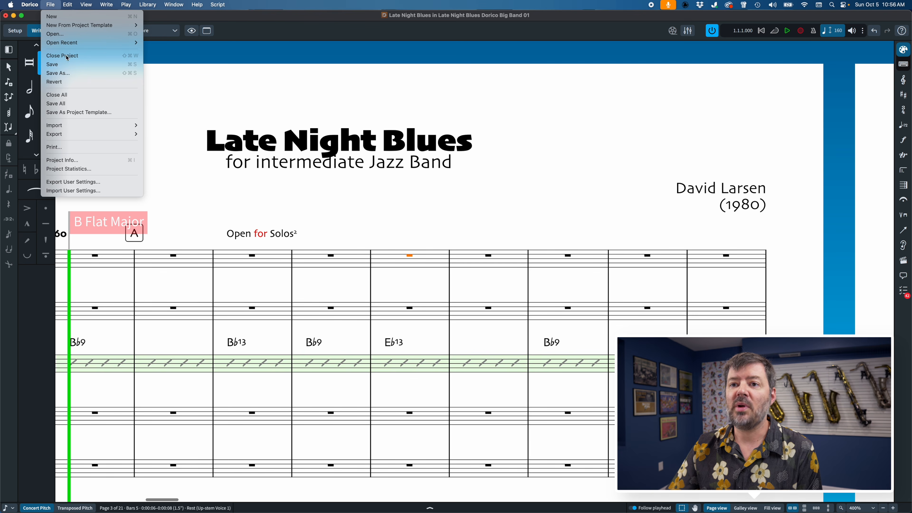
{"action": "left_click", "coordinate": [83, 161]}
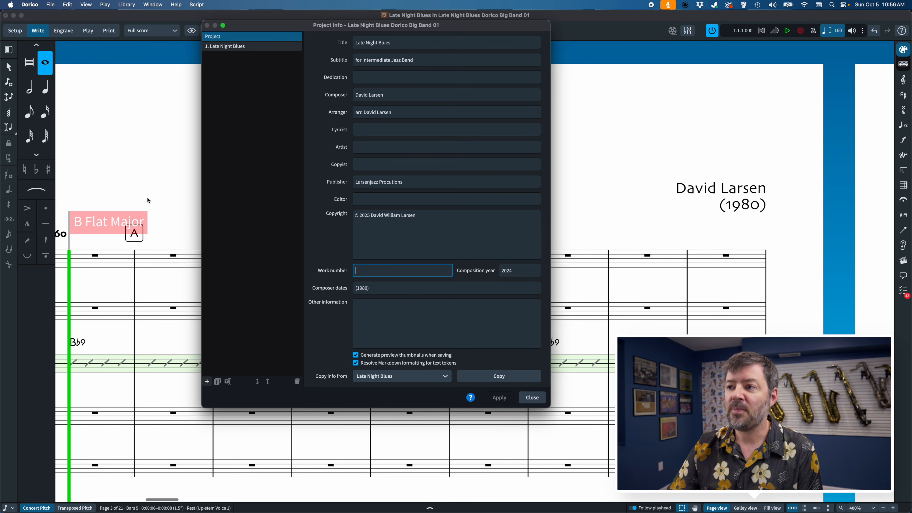
{"action": "left_click", "coordinate": [366, 47]}
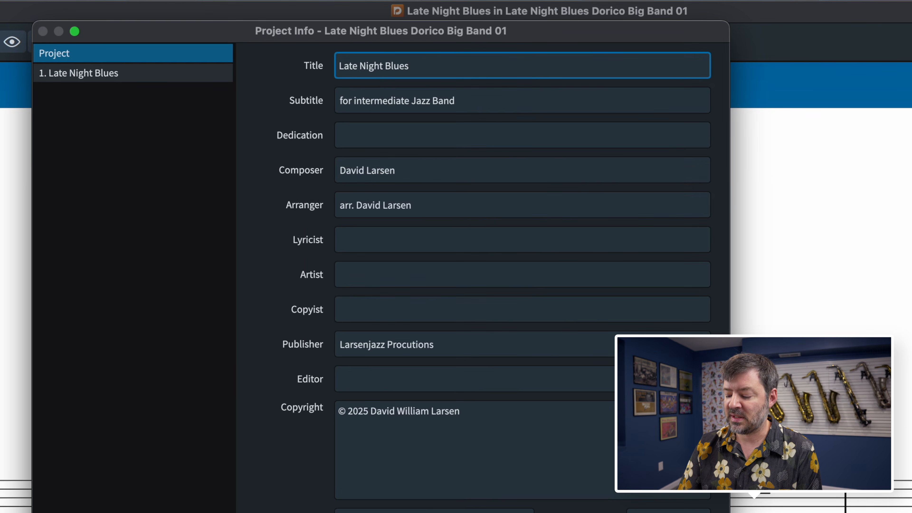
{"action": "type", "text": "*"}
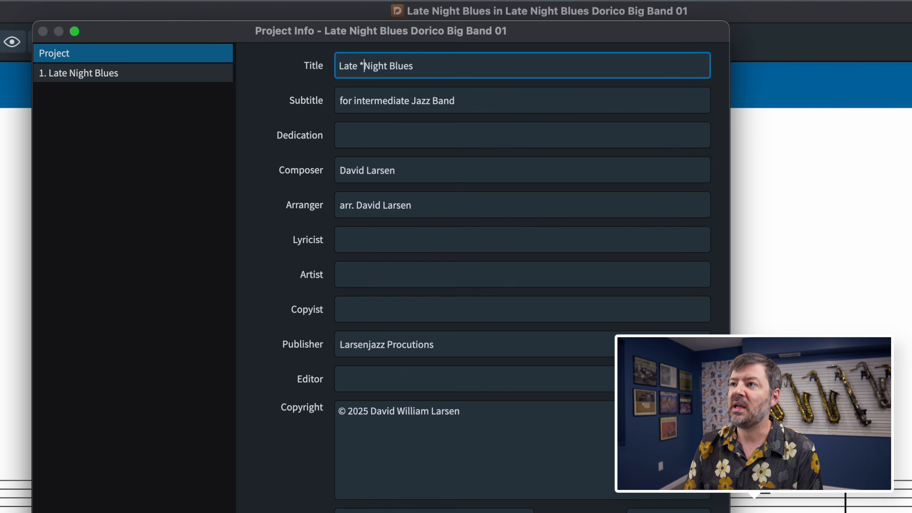
{"action": "type", "text": "*"}
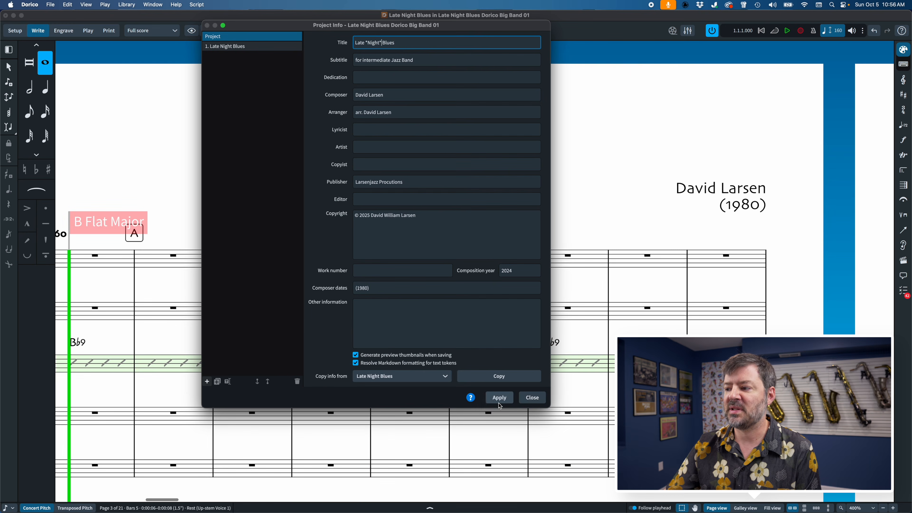
{"action": "left_click", "coordinate": [498, 401]}
{"action": "left_click", "coordinate": [532, 398]}
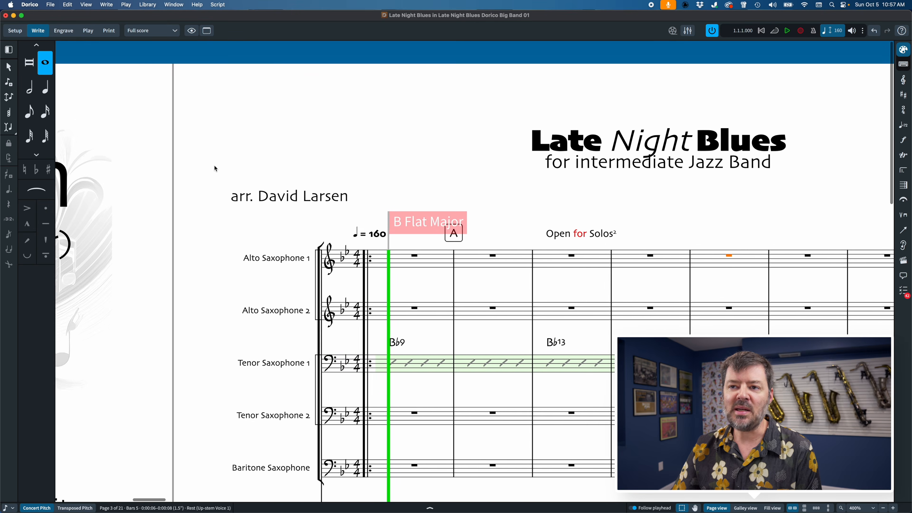
Examine how the title is formatted on the cover page and return to the first page of music
{"action": "scroll", "coordinate": [214, 166], "scroll_direction": "left", "scroll_amount": 15}
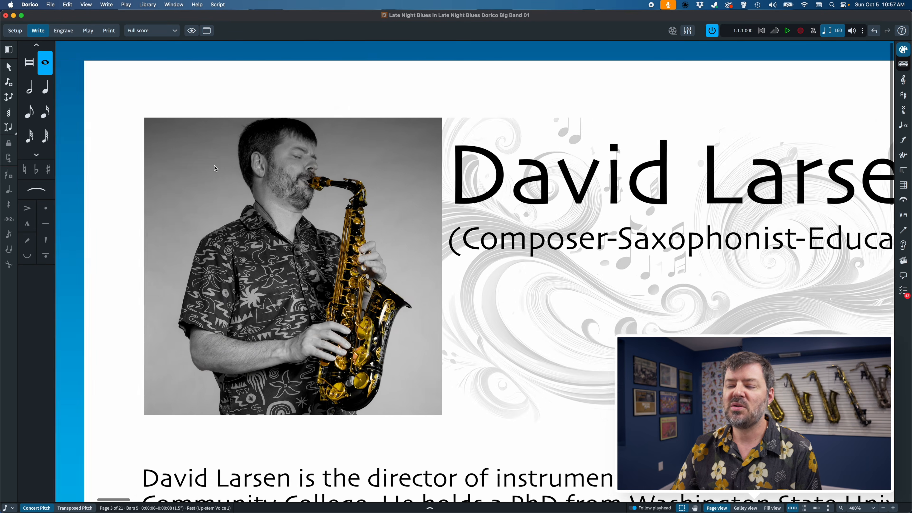
{"action": "scroll", "coordinate": [214, 168], "scroll_direction": "left", "scroll_amount": 15}
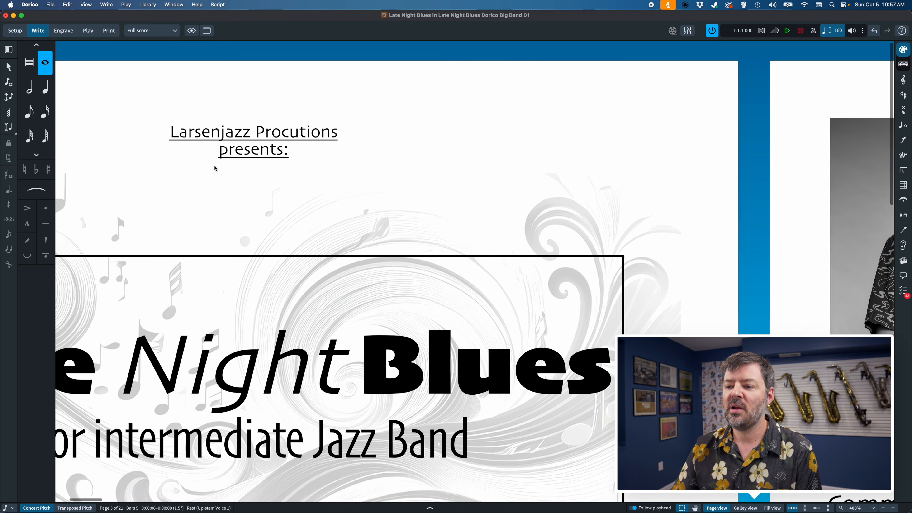
{"action": "scroll", "coordinate": [215, 168], "scroll_direction": "left", "scroll_amount": 8}
{"action": "scroll", "coordinate": [215, 168], "scroll_direction": "down", "scroll_amount": 2}
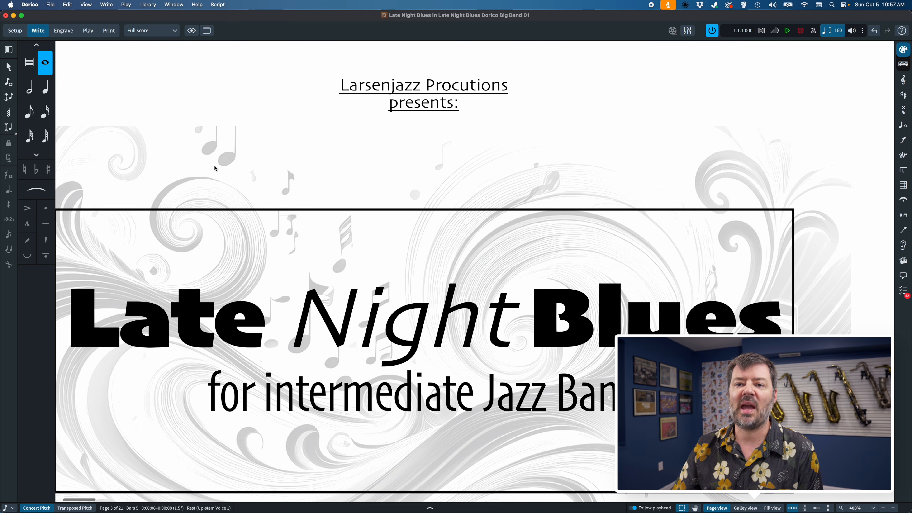
{"action": "scroll", "coordinate": [214, 168], "scroll_direction": "right", "scroll_amount": 10}
{"action": "scroll", "coordinate": [215, 167], "scroll_direction": "right", "scroll_amount": 15}
{"action": "scroll", "coordinate": [214, 166], "scroll_direction": "down", "scroll_amount": 1}
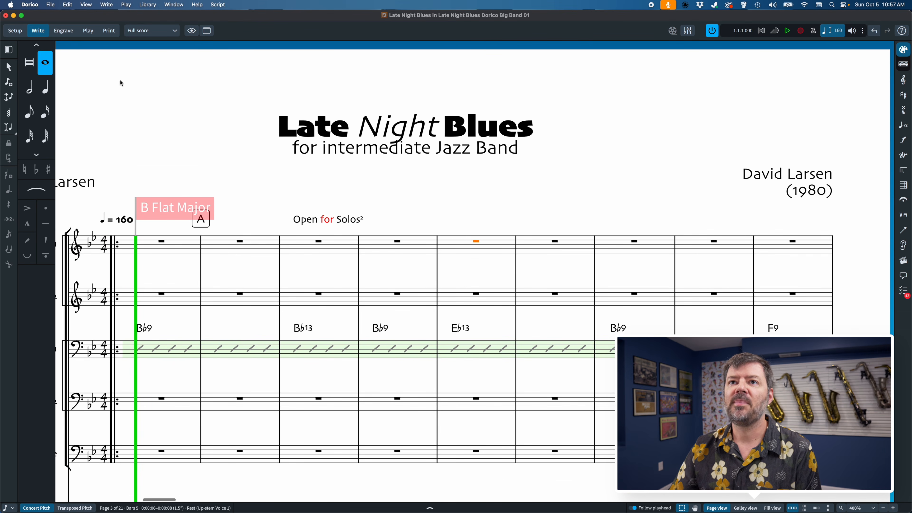
Change the project title to "Late ***Night*** Blues" in the project info so that Night is bold italic, and apply it
{"action": "left_click", "coordinate": [50, 4]}
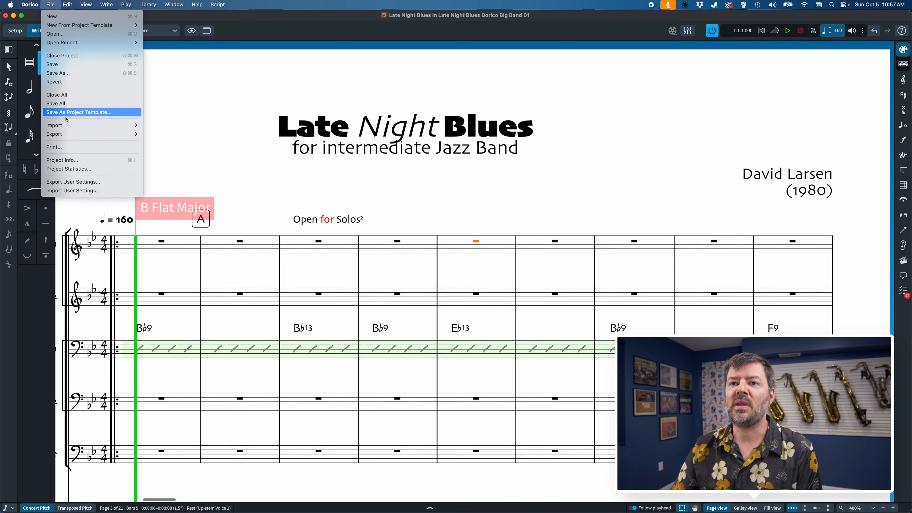
{"action": "left_click", "coordinate": [74, 163]}
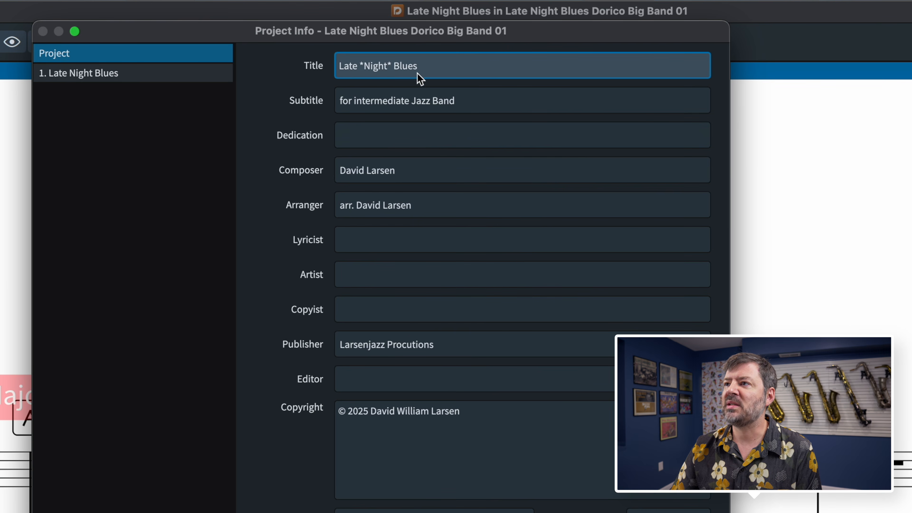
{"action": "left_click", "coordinate": [361, 67]}
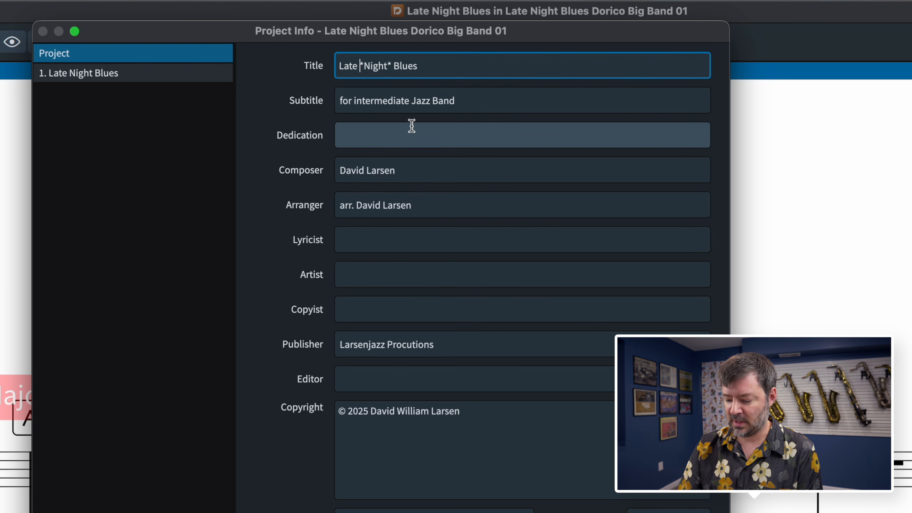
{"action": "type", "text": "**"}
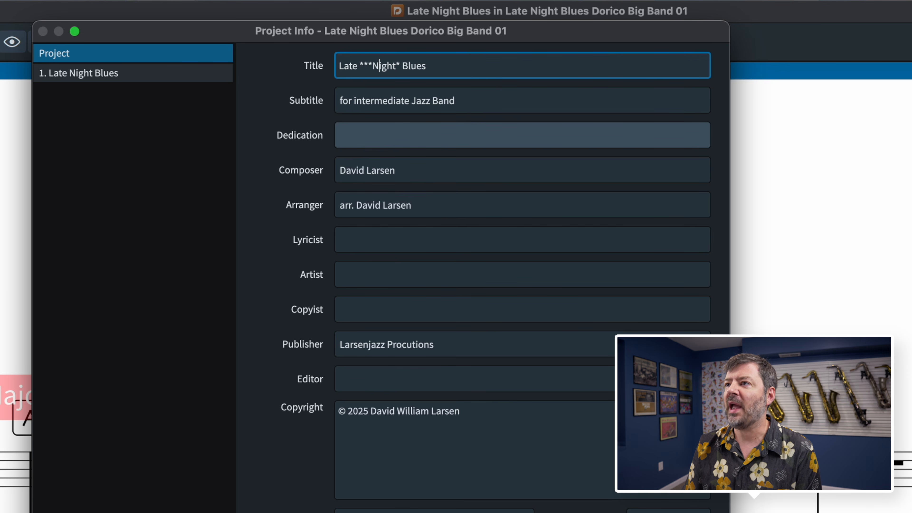
{"action": "key", "text": "Right"}
{"action": "type", "text": "**"}
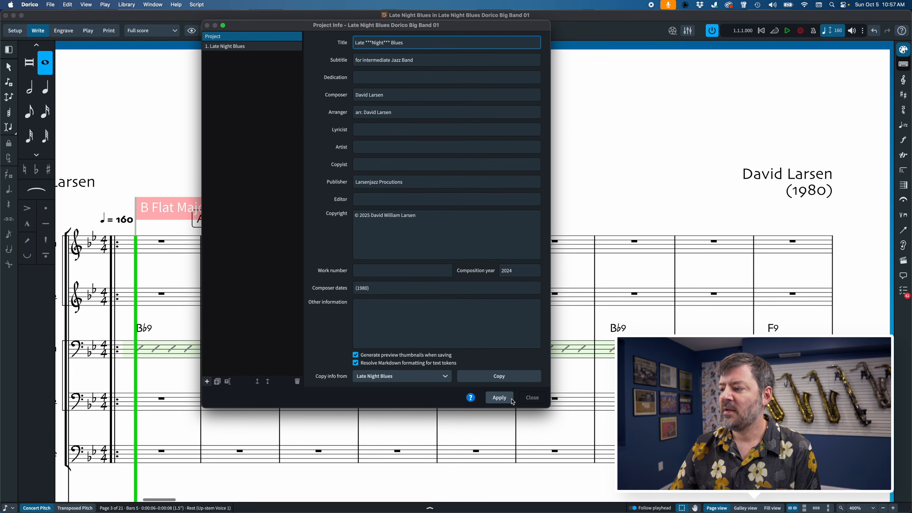
{"action": "left_click", "coordinate": [513, 398]}
{"action": "left_click", "coordinate": [533, 398]}
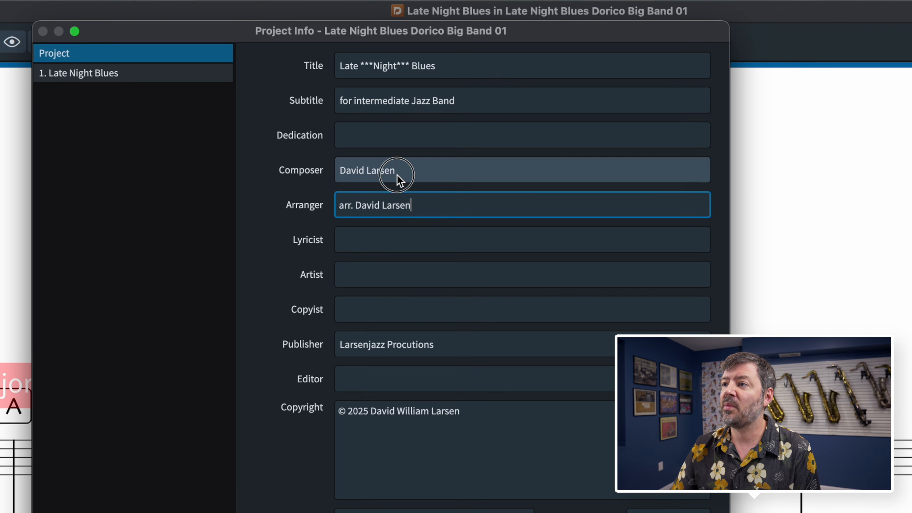
Wrap the composer's surname in double asterisks in the project info so that it is bold, and apply it
{"action": "left_click", "coordinate": [397, 174]}
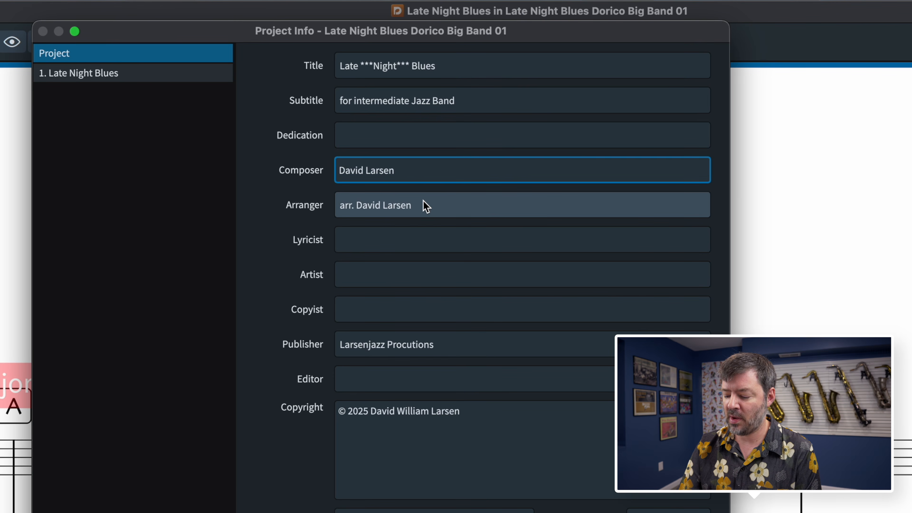
{"action": "type", "text": "**"}
{"action": "key", "text": "Left"}
{"action": "key", "text": "Left"}
{"action": "key", "text": "Left"}
{"action": "key", "text": "Left"}
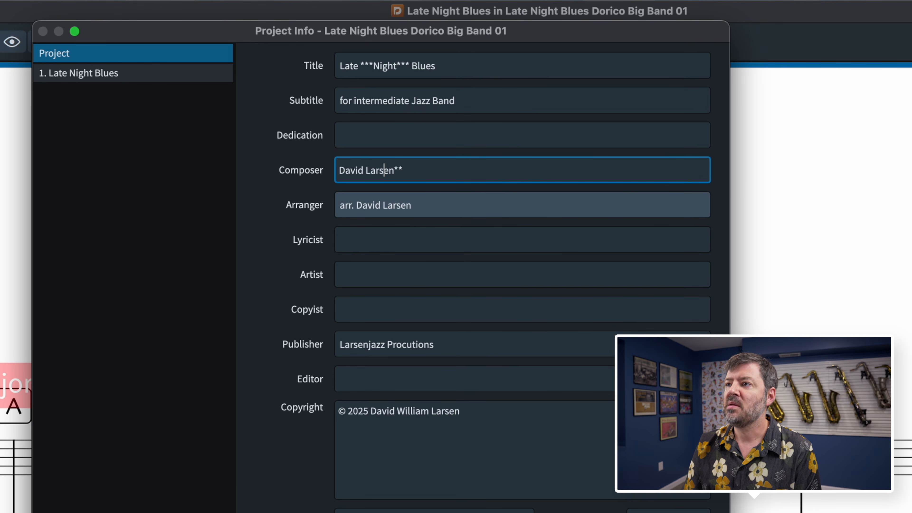
{"action": "type", "text": "**"}
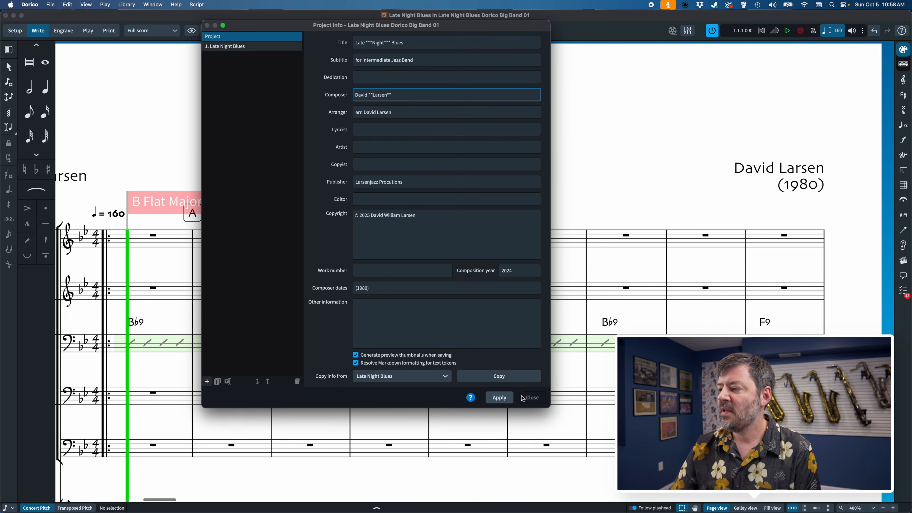
{"action": "left_click", "coordinate": [499, 397]}
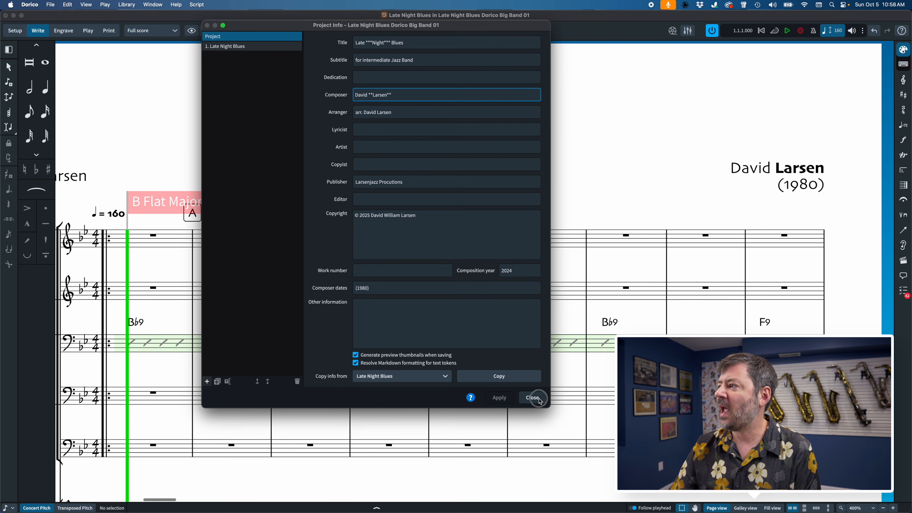
{"action": "left_click", "coordinate": [530, 397]}
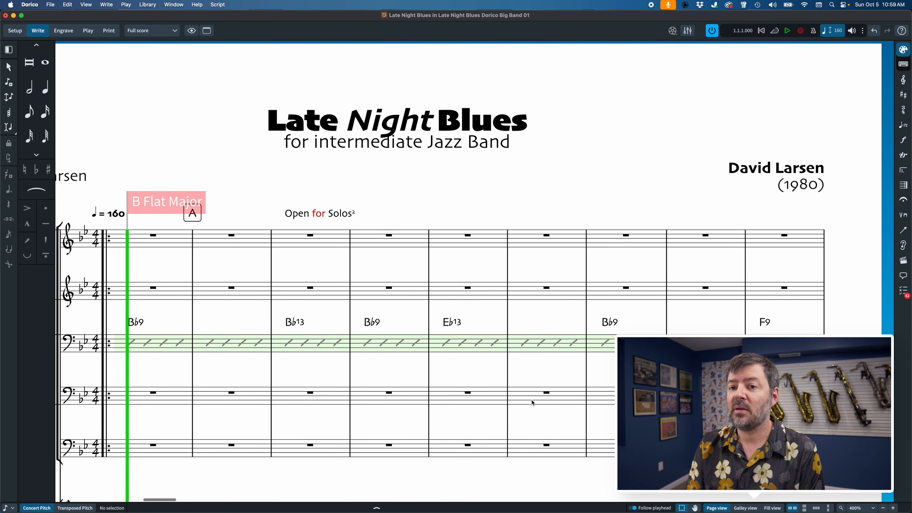
Enclose the initial of the composer's surname in single asterisks within the bold name, and apply the project info
{"action": "key", "text": "super+i"}
{"action": "left_click", "coordinate": [395, 95]}
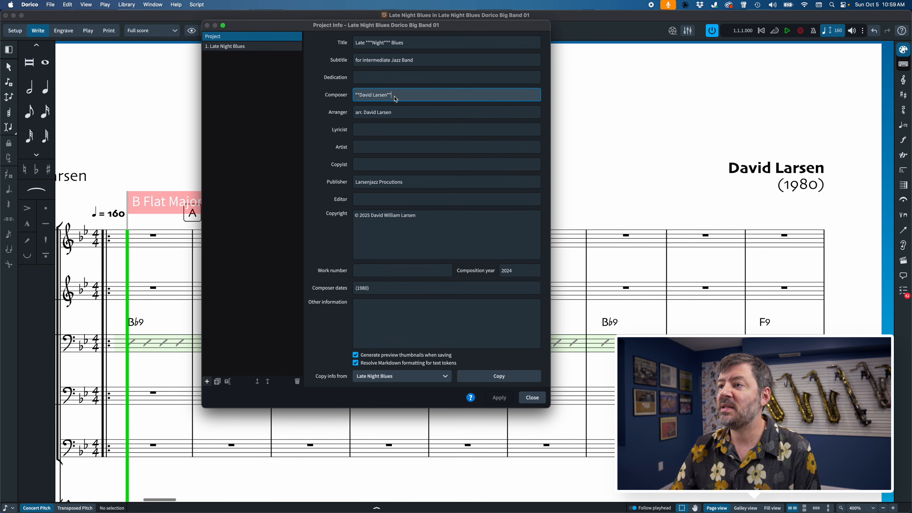
{"action": "left_click", "coordinate": [375, 95]}
{"action": "type", "text": "*"}
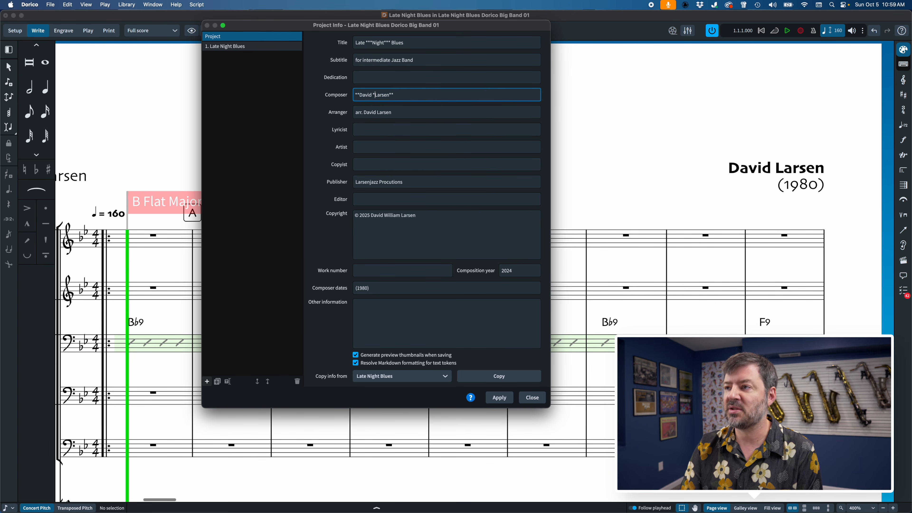
{"action": "type", "text": "*"}
{"action": "left_click", "coordinate": [507, 402]}
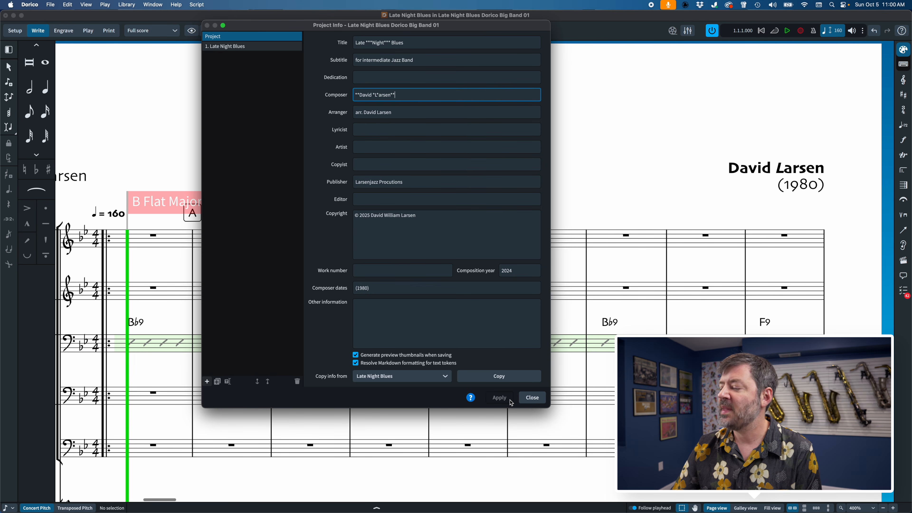
{"action": "left_click", "coordinate": [533, 398]}
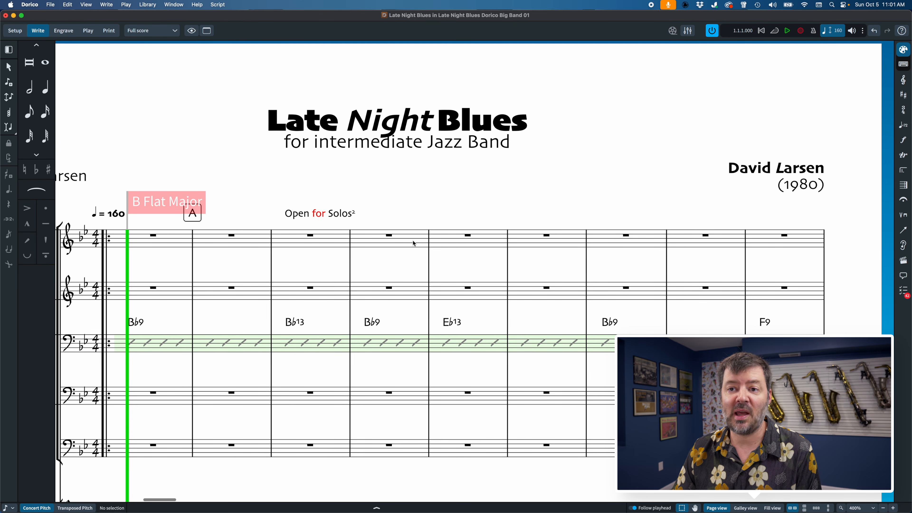
{"action": "key", "text": "super+i"}
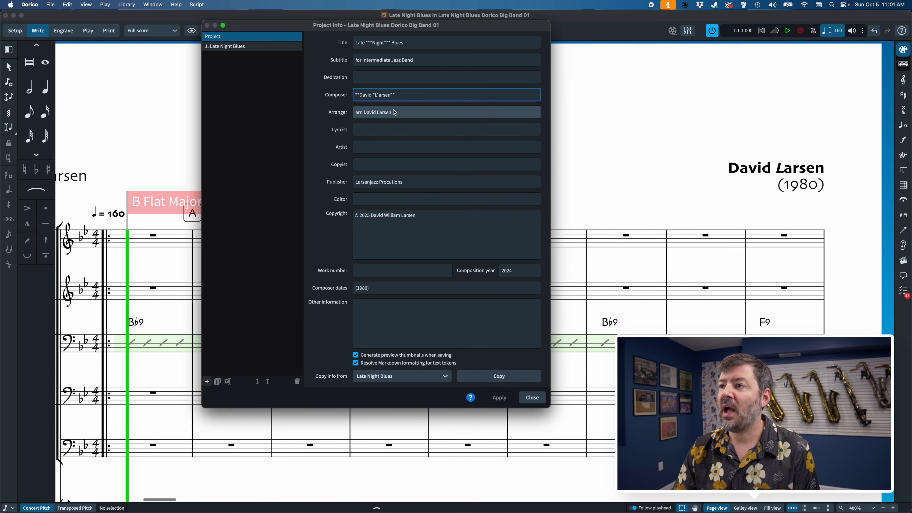
{"action": "key", "text": "Tab"}
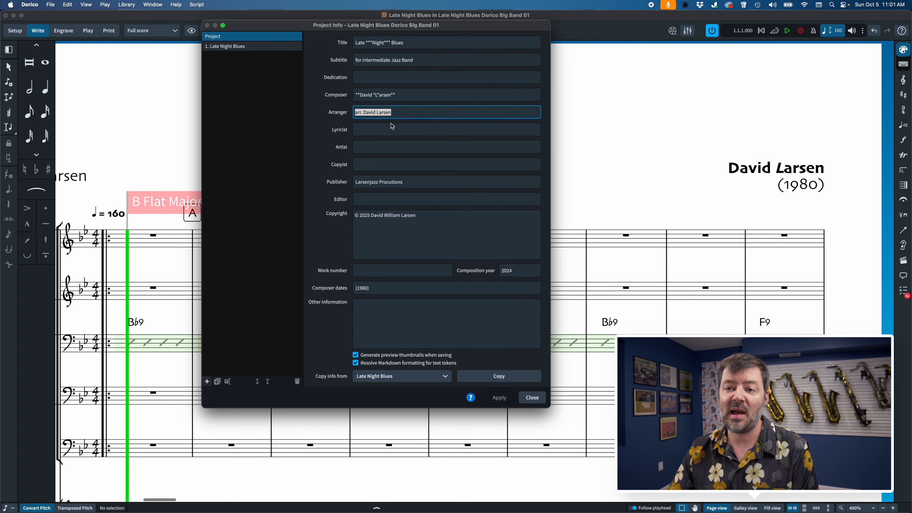
{"action": "left_click", "coordinate": [533, 397]}
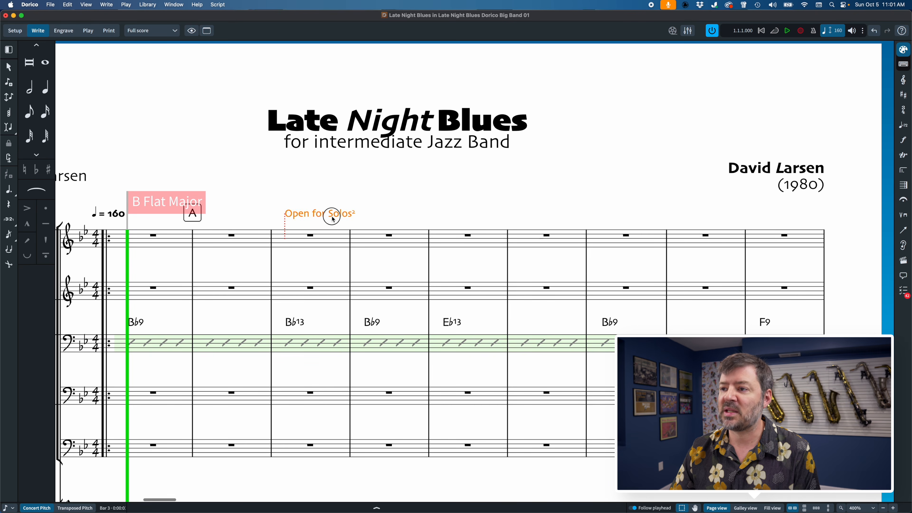
Add a line break at the end of the "Open for Solos" text, copy that line break and finish editing
{"action": "double_click", "coordinate": [333, 216]}
{"action": "key", "text": "Return"}
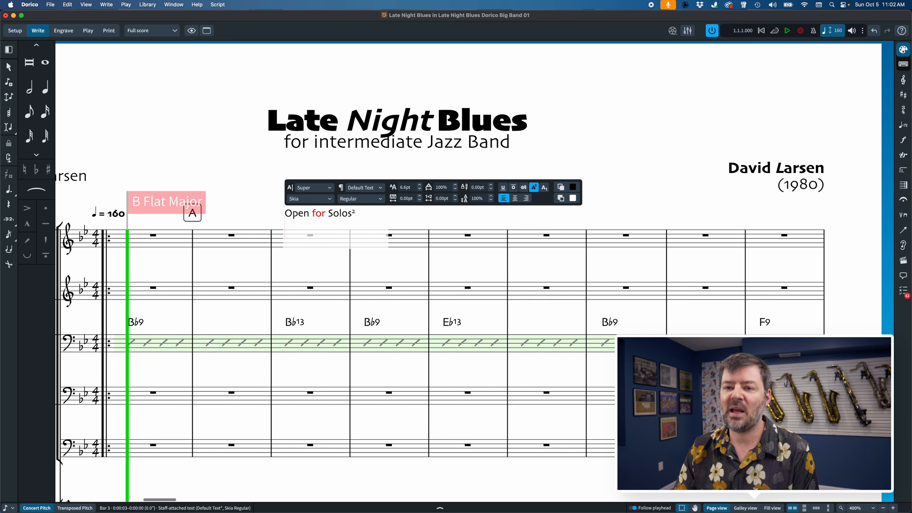
{"action": "key", "text": "shift+Left"}
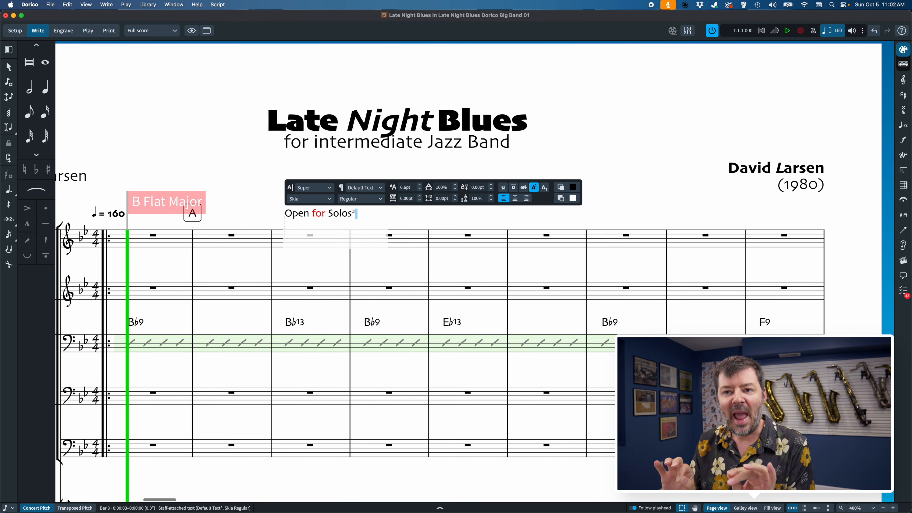
{"action": "key", "text": "super+c"}
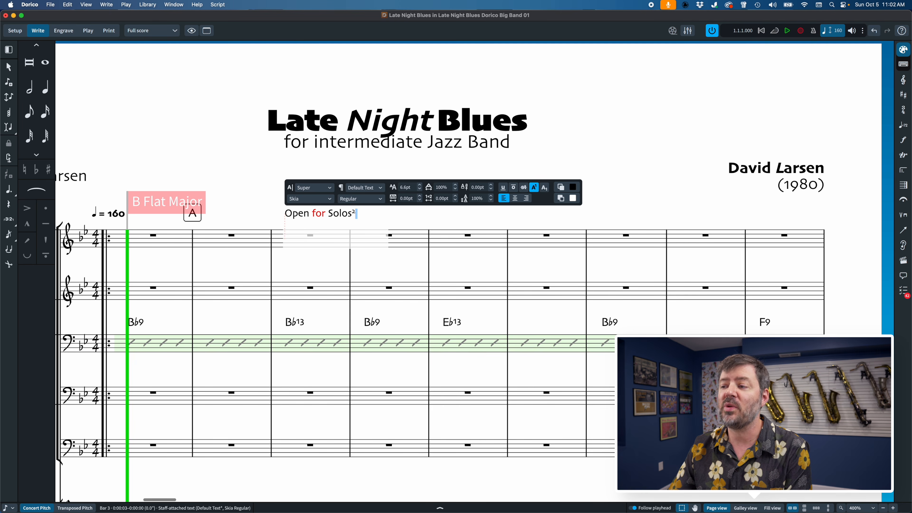
{"action": "left_click", "coordinate": [239, 153]}
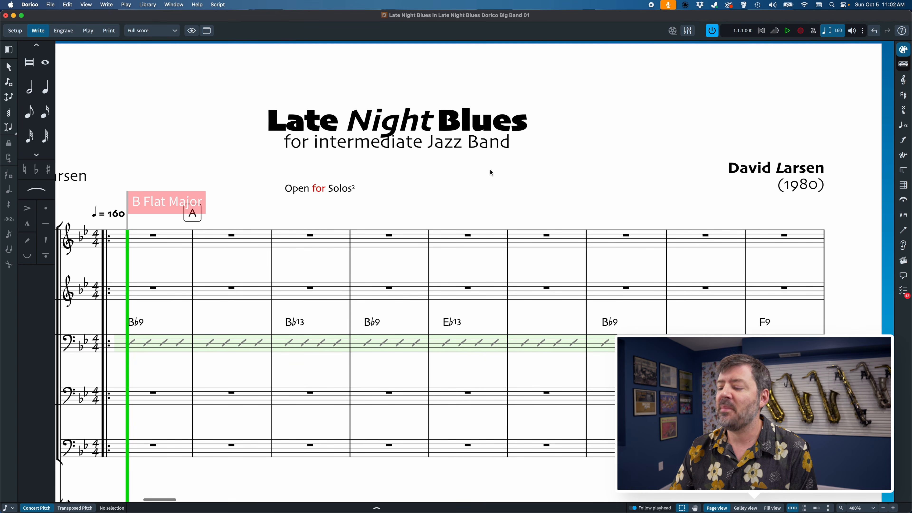
Paste the copied line break between the composer's first name and surname in the project info and apply it
{"action": "key", "text": "super+i"}
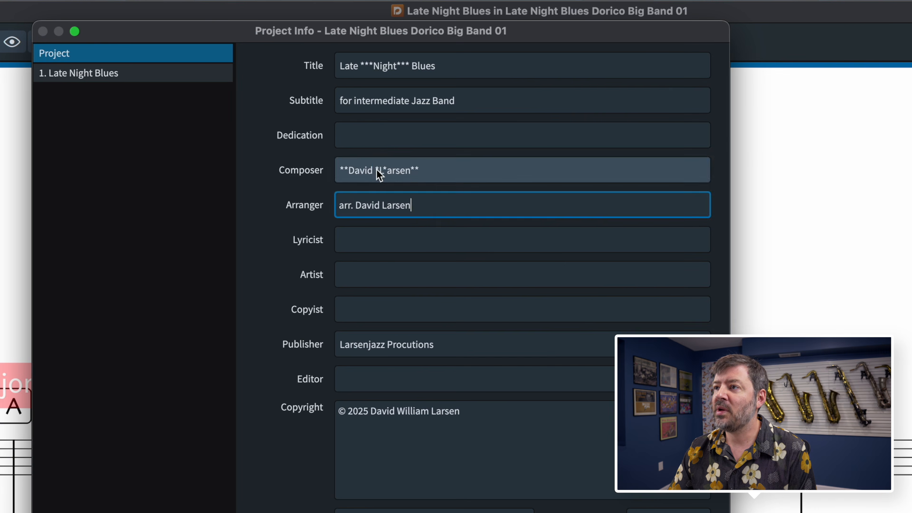
{"action": "left_click", "coordinate": [376, 172]}
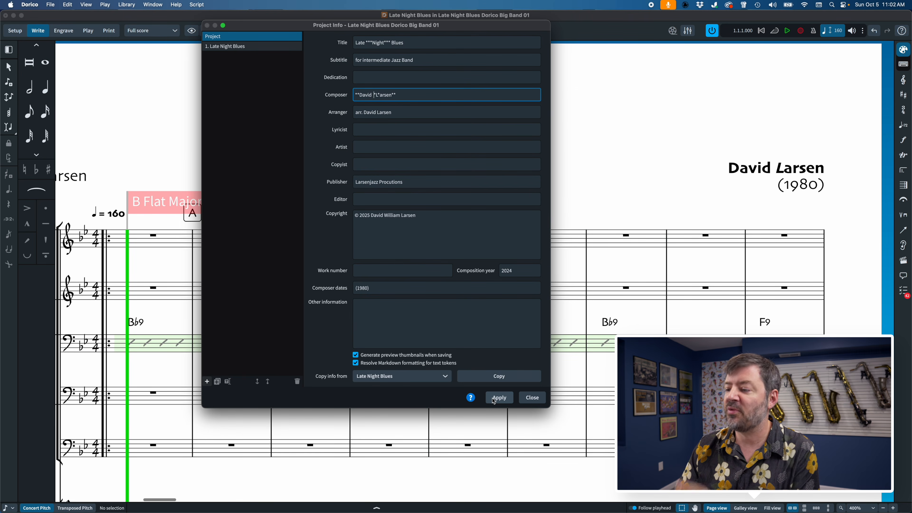
{"action": "left_click", "coordinate": [494, 402]}
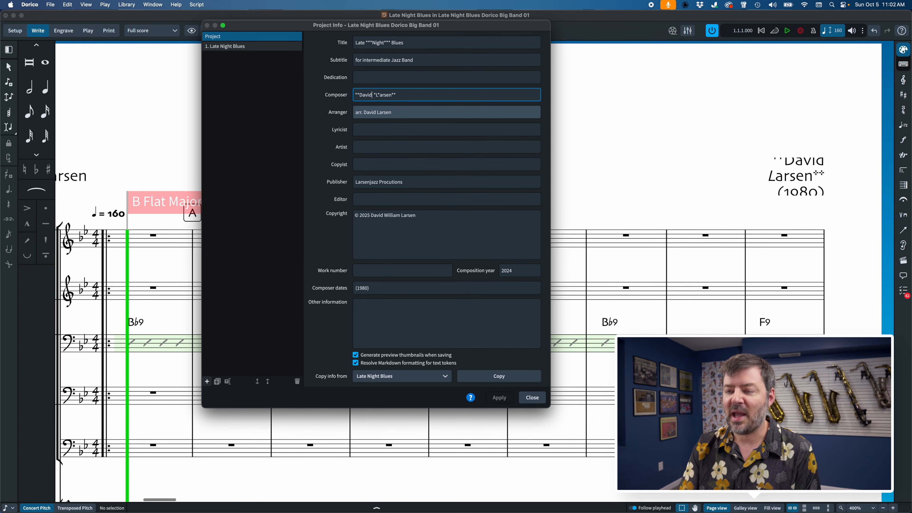
Close the bold Markdown after the composer's first name with ** and start the surname's initial with three asterisks
{"action": "type", "text": "** "}
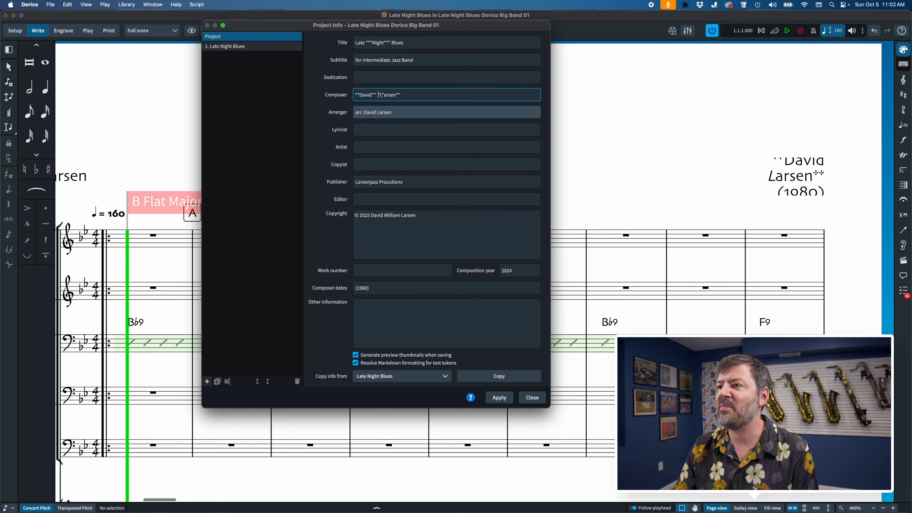
{"action": "type", "text": "***"}
{"action": "left_click", "coordinate": [499, 398]}
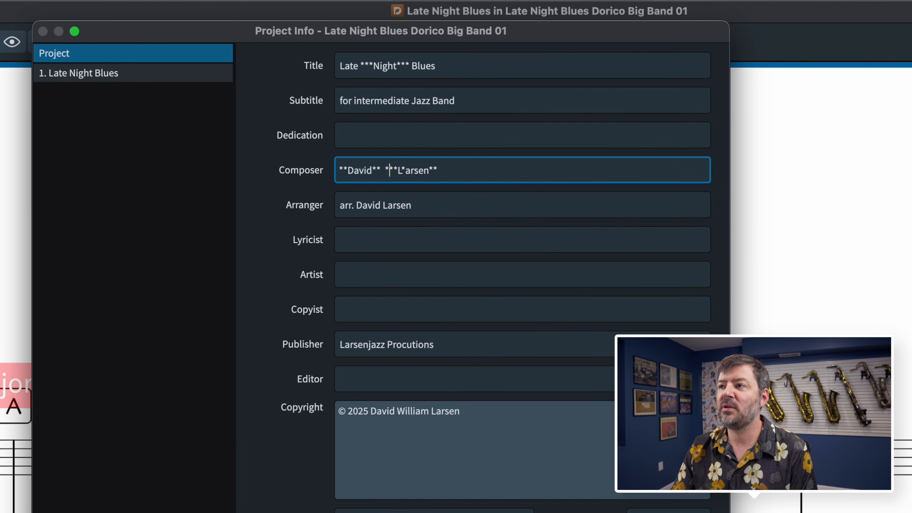
{"action": "key", "text": "Left"}
{"action": "key", "text": "Left"}
{"action": "key", "text": "Right"}
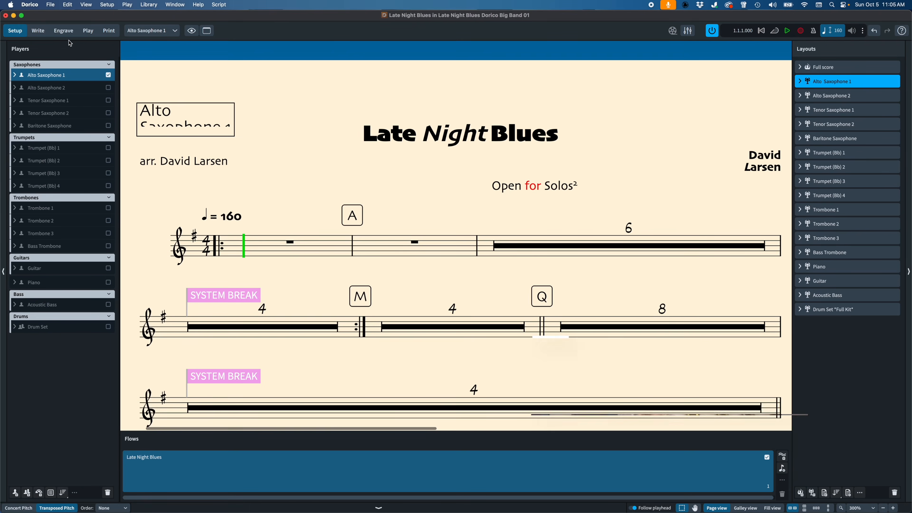
Open the First page template of the Default Part set and extend the layout name frame on the left page to 7.5" x 1.2"
{"action": "left_click", "coordinate": [64, 31]}
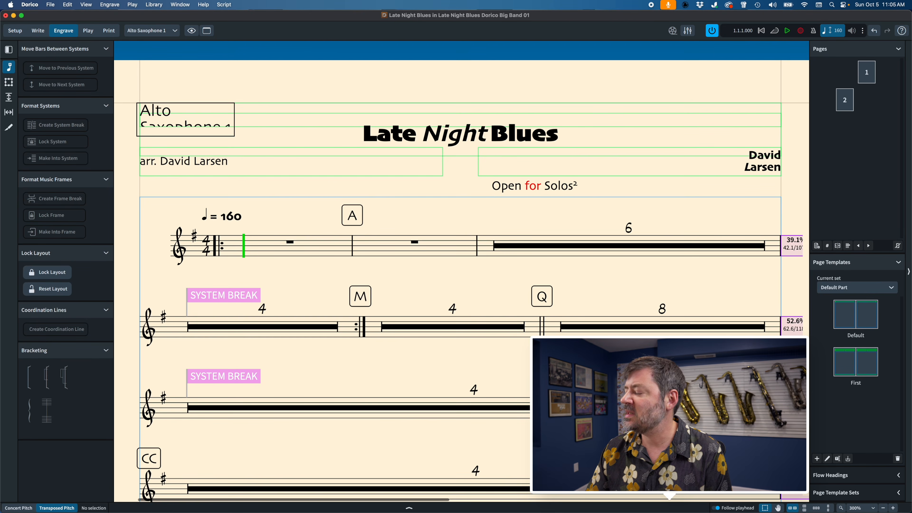
{"action": "double_click", "coordinate": [867, 369]}
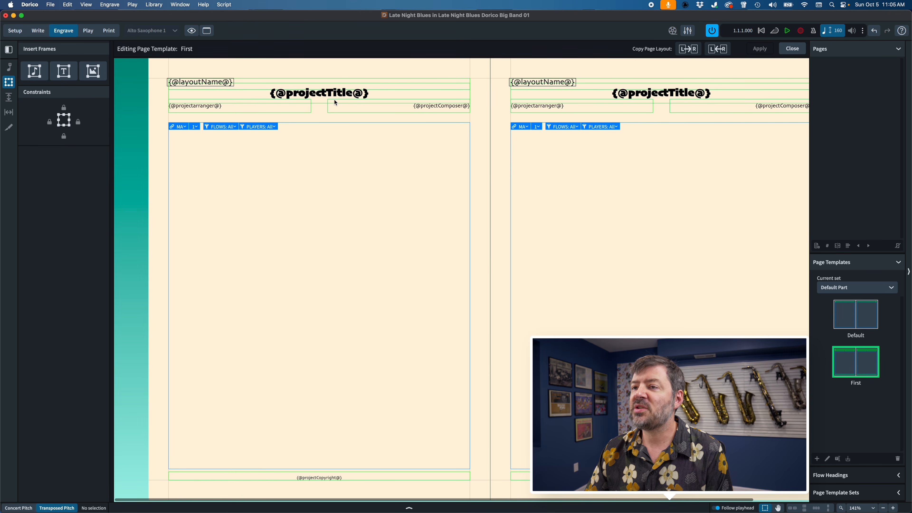
{"action": "left_click", "coordinate": [230, 87]}
{"action": "left_click_drag", "start_coordinate": [320, 92], "coordinate": [312, 130]}
Copy the left page layout to the right page, apply the First page template changes and close the template editor
{"action": "left_click", "coordinate": [755, 52]}
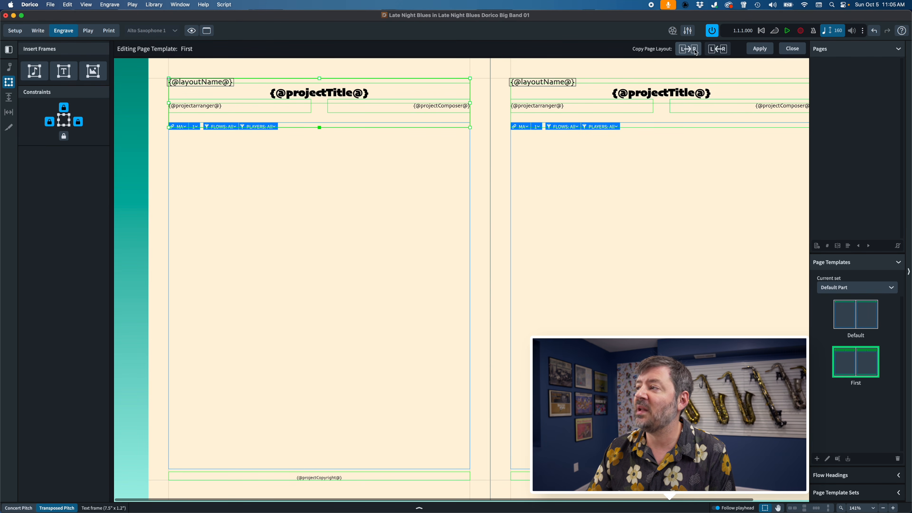
{"action": "left_click", "coordinate": [760, 49]}
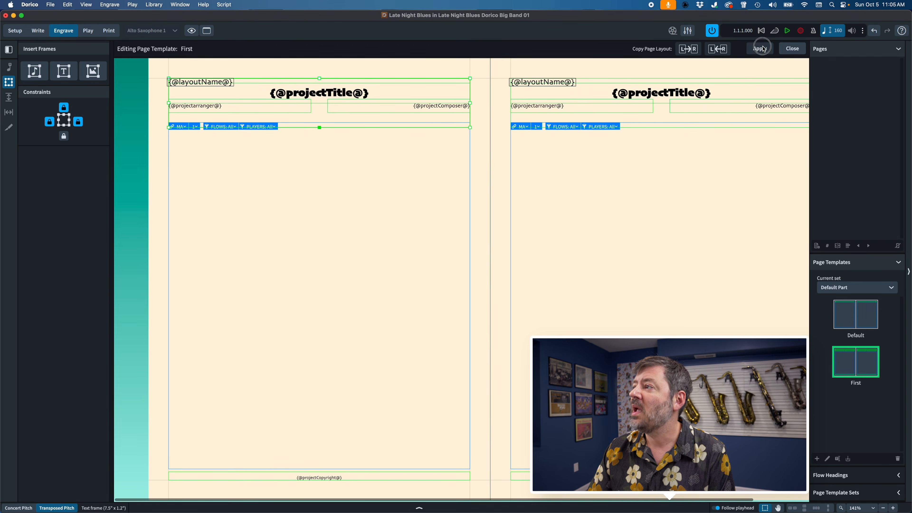
{"action": "left_click", "coordinate": [792, 49]}
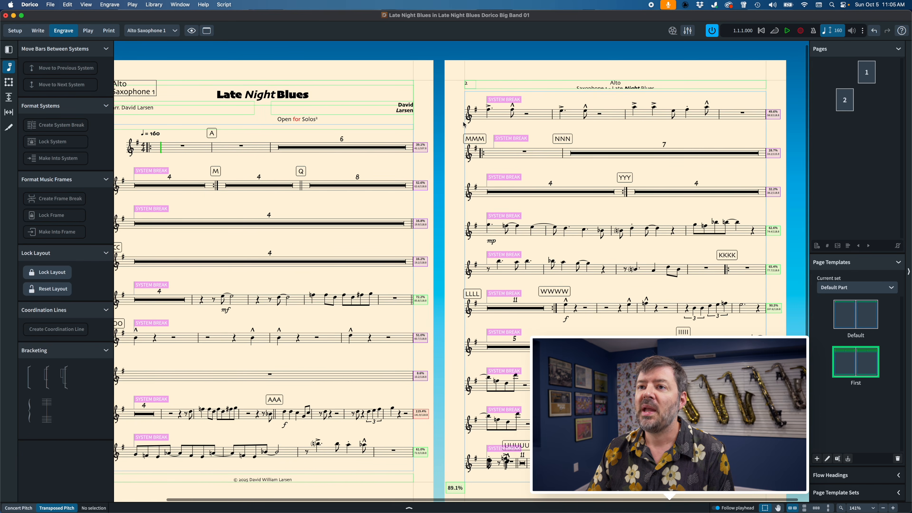
{"action": "key", "text": "z"}
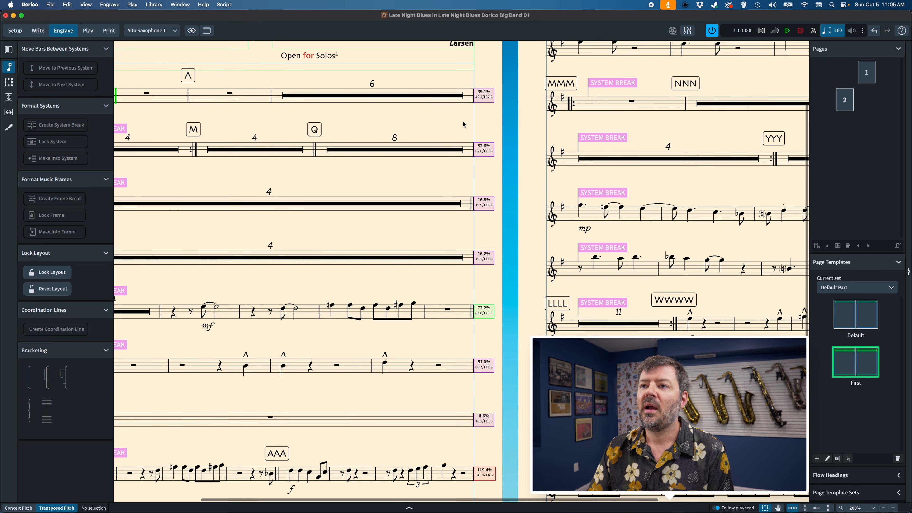
{"action": "scroll", "coordinate": [464, 122], "scroll_direction": "up", "scroll_amount": 4}
{"action": "scroll", "coordinate": [463, 122], "scroll_direction": "left", "scroll_amount": 5}
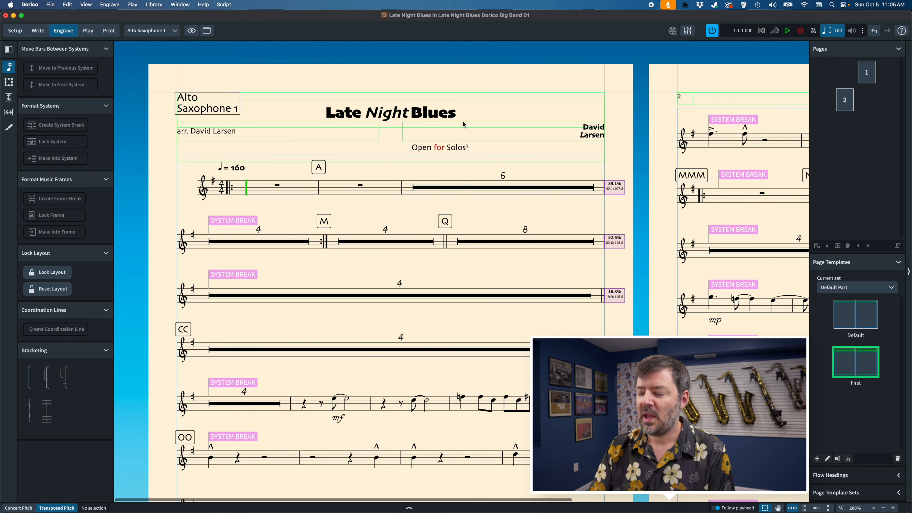
Start renaming the Alto Saxophone 1 layout and make its first line bold as **Alto**
{"action": "key", "text": "super+equal"}
{"action": "scroll", "coordinate": [463, 122], "scroll_direction": "up", "scroll_amount": 3}
{"action": "scroll", "coordinate": [463, 123], "scroll_direction": "left", "scroll_amount": 4}
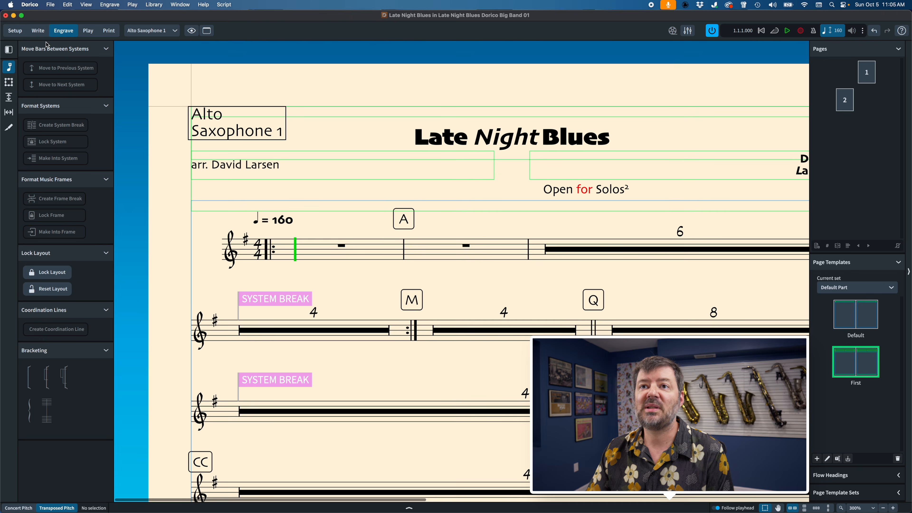
{"action": "left_click", "coordinate": [16, 33]}
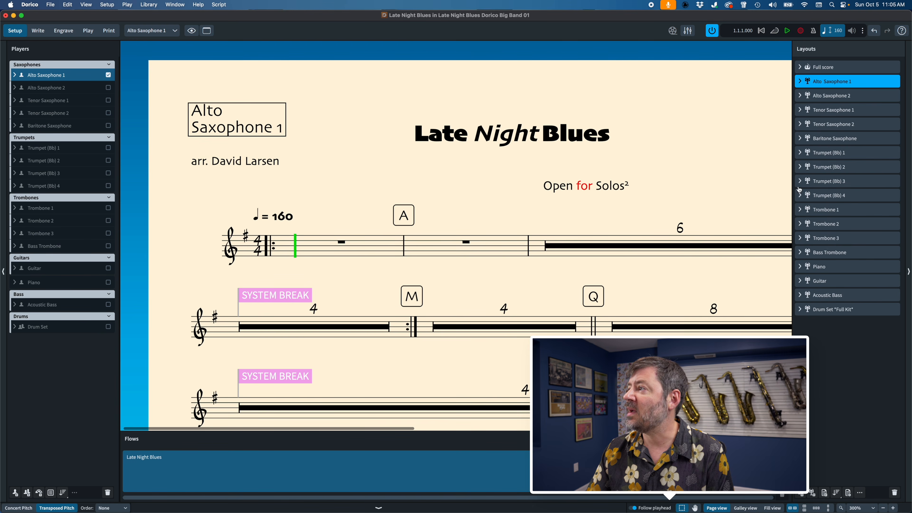
{"action": "right_click", "coordinate": [832, 83]}
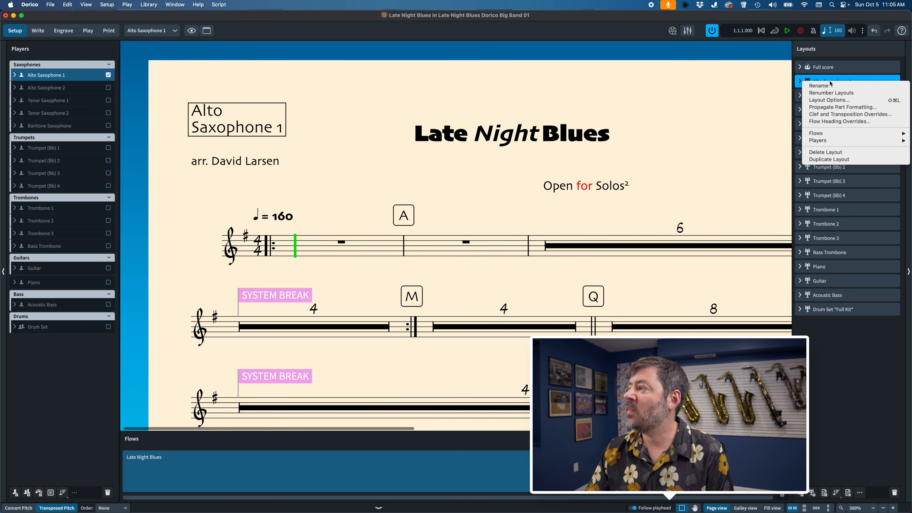
{"action": "left_click", "coordinate": [840, 87]}
{"action": "type", "text": "Alto"}
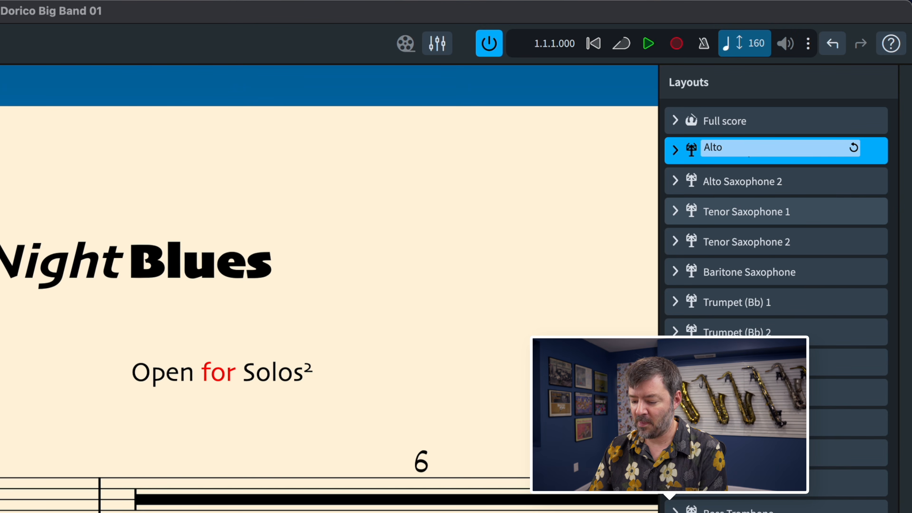
{"action": "type", "text": "**"}
{"action": "key", "text": "Right"}
{"action": "key", "text": "Right"}
{"action": "key", "text": "Right"}
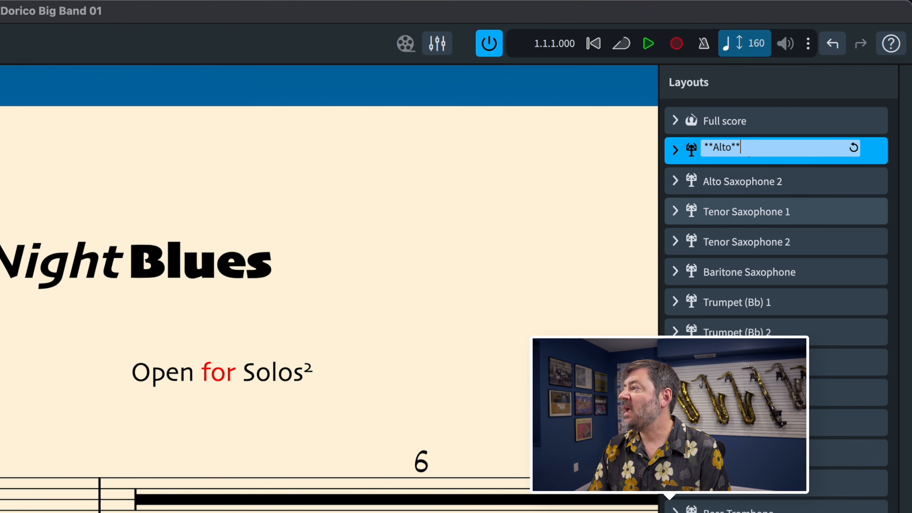
Italicise the second line of the layout name by enclosing Saxophone 1 in single asterisks
{"action": "key", "text": "Down"}
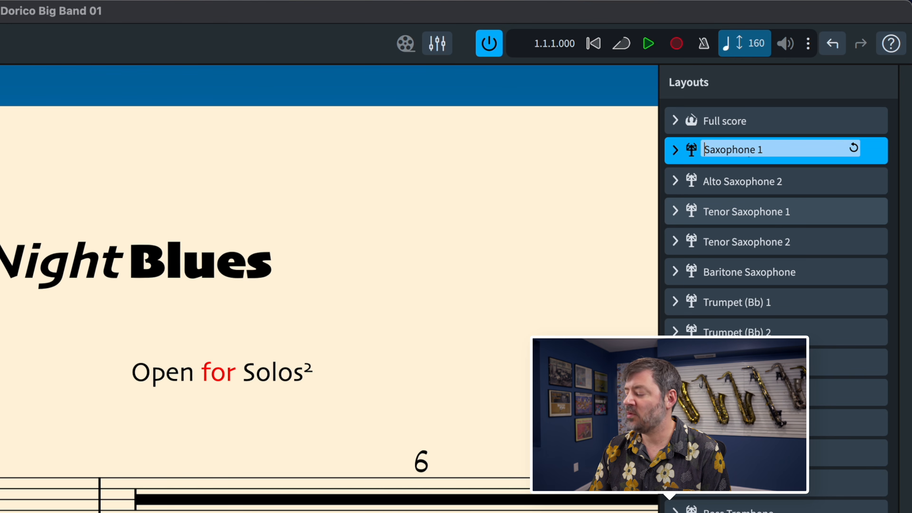
{"action": "type", "text": "*"}
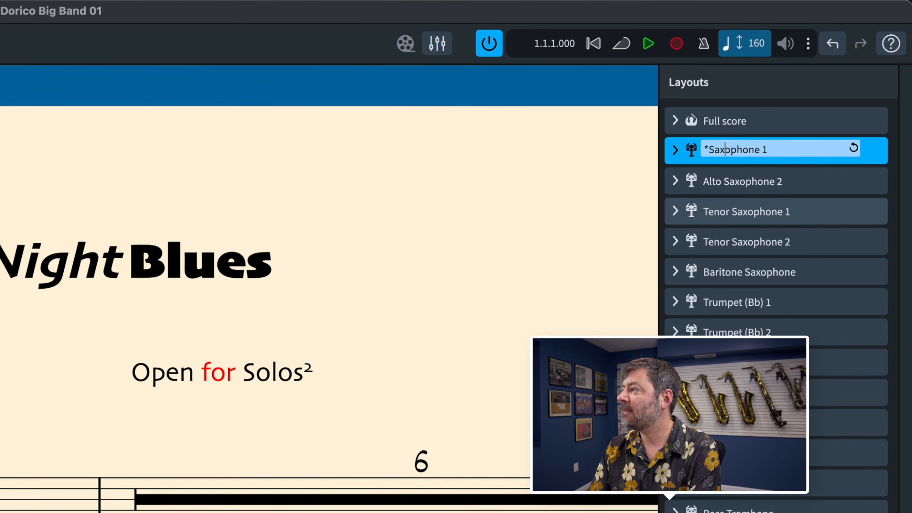
{"action": "key", "text": "alt+Right"}
{"action": "key", "text": "alt+Right"}
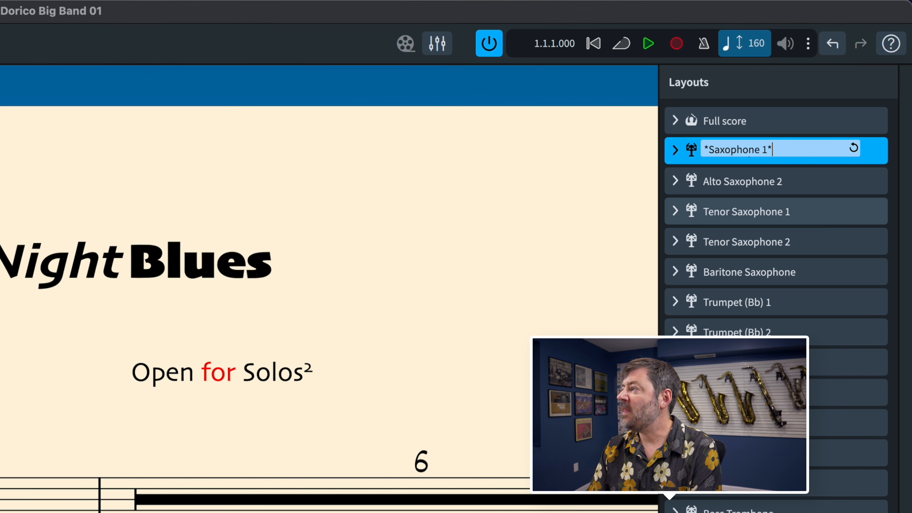
{"action": "type", "text": "*"}
Add a third line to the layout name reading *Clarinet* in single asterisks
{"action": "key", "text": "shift+Return"}
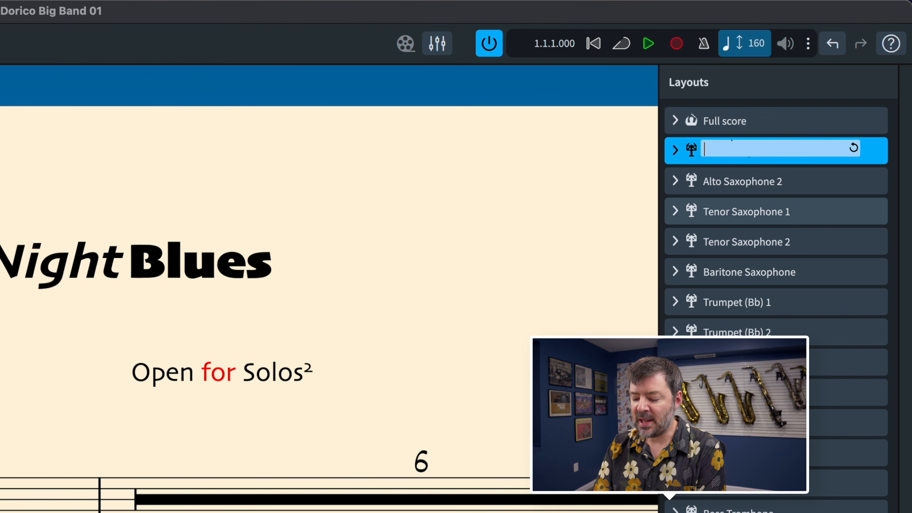
{"action": "type", "text": "*"}
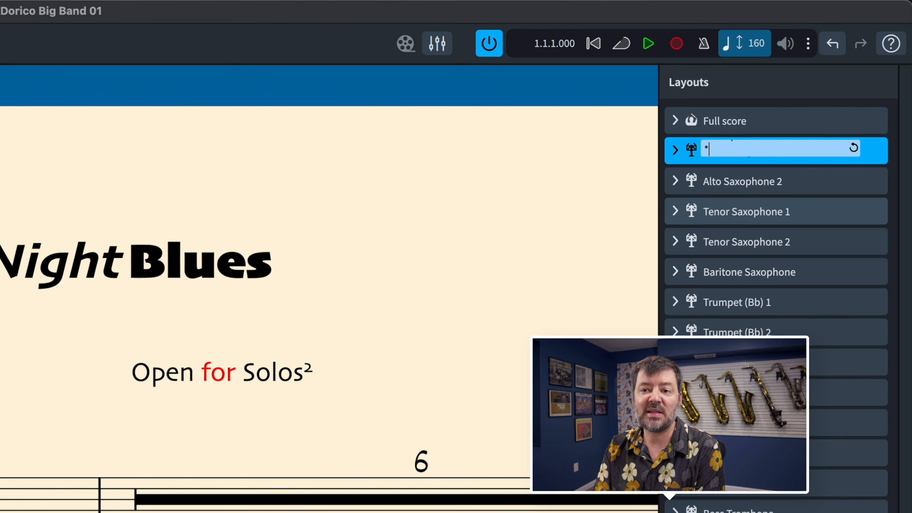
{"action": "type", "text": "Clarinet"}
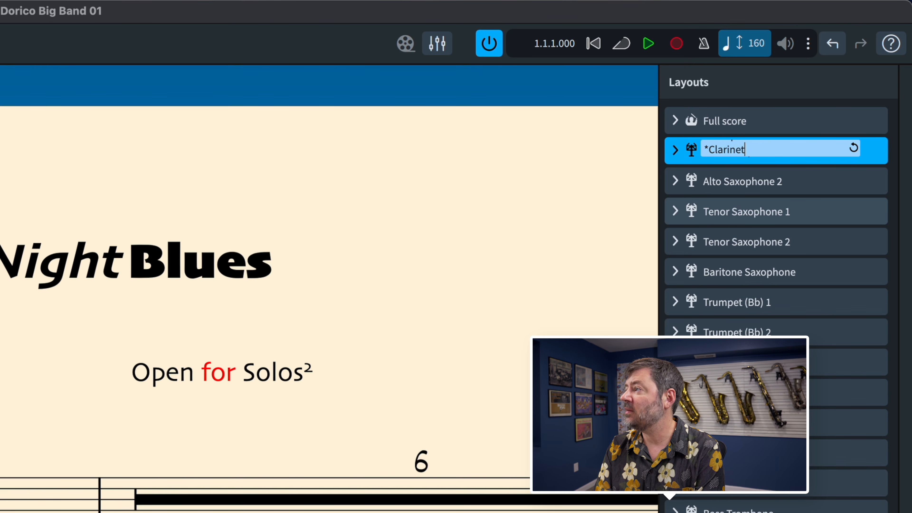
{"action": "type", "text": "*"}
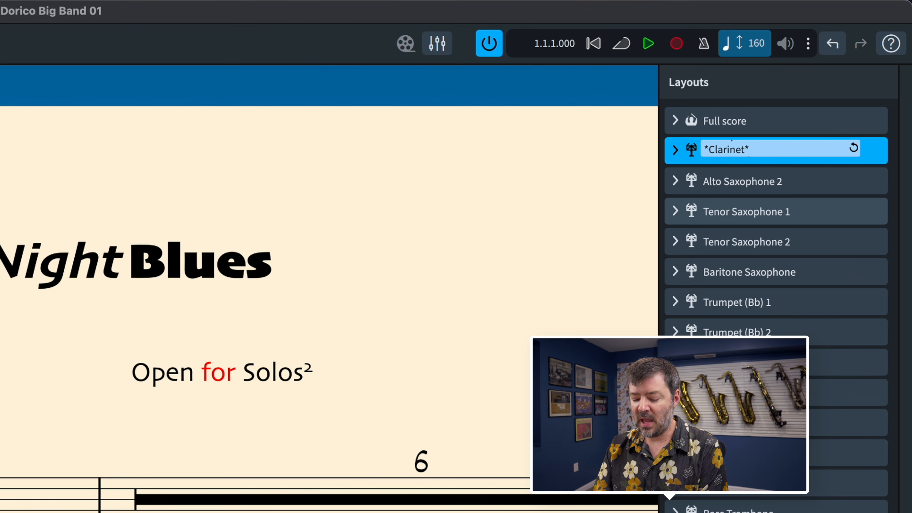
Add a fourth line reading *Drum* to the layout name and confirm the rename
{"action": "key", "text": "BackSpace"}
{"action": "key", "text": "BackSpace"}
{"action": "key", "text": "BackSpace"}
{"action": "key", "text": "BackSpace"}
{"action": "key", "text": "BackSpace"}
{"action": "key", "text": "BackSpace"}
{"action": "key", "text": "BackSpace"}
{"action": "key", "text": "BackSpace"}
{"action": "key", "text": "BackSpace"}
{"action": "key", "text": "BackSpace"}
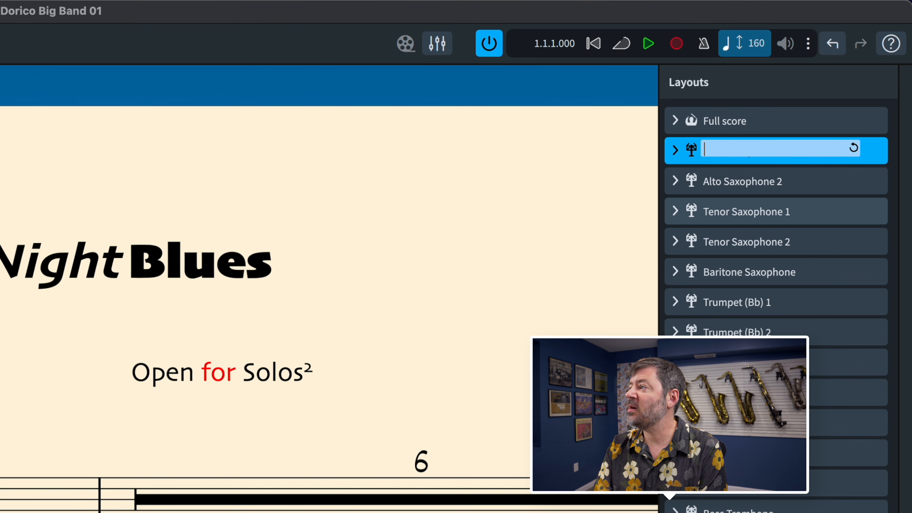
{"action": "type", "text": "*Drum*"}
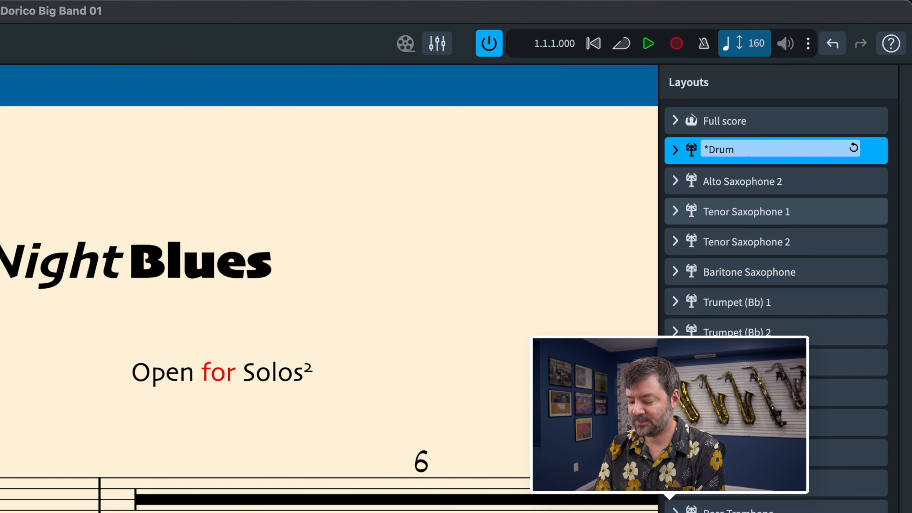
{"action": "key", "text": "Return"}
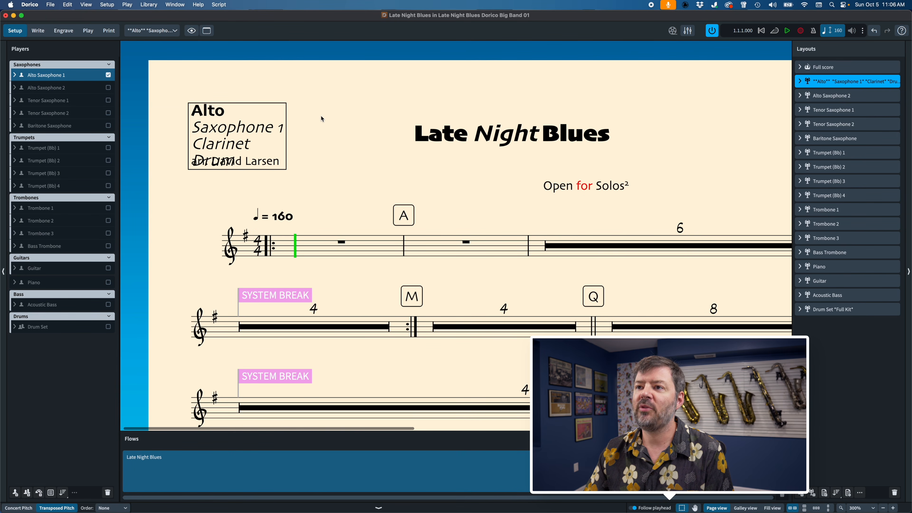
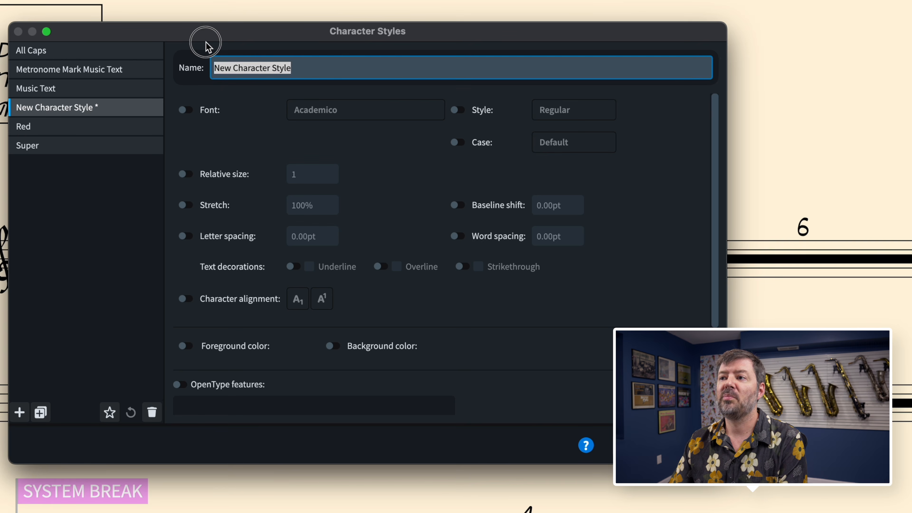
Name the new character style Blue, enable its foreground color, set it to Blue and save the style
{"action": "type", "text": "Blue"}
{"action": "key", "text": "Return"}
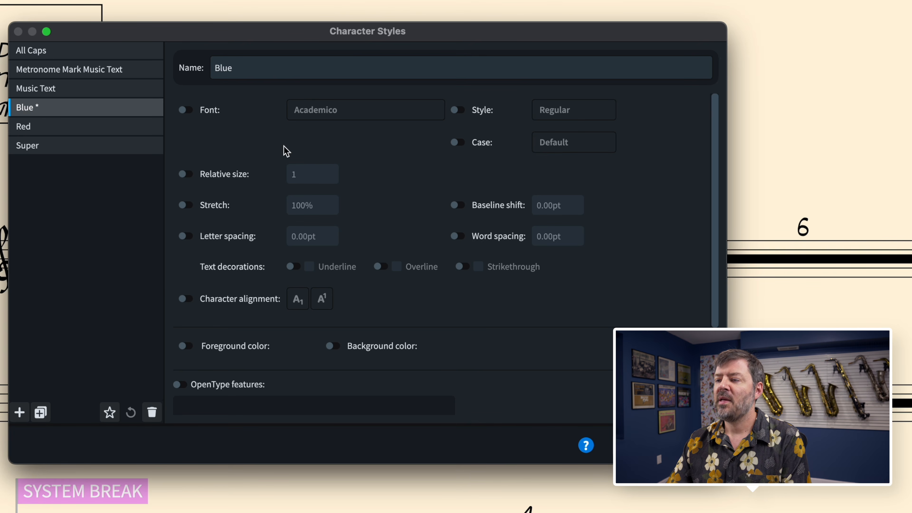
{"action": "left_click", "coordinate": [184, 345]}
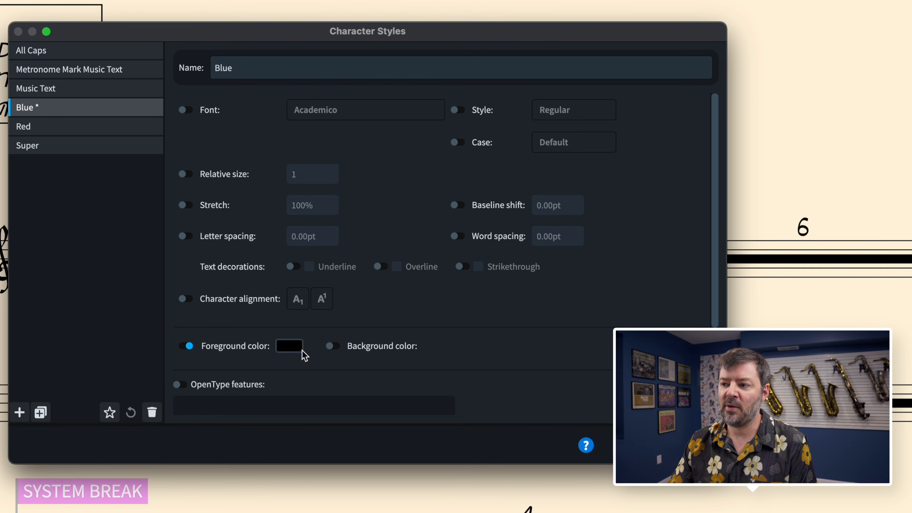
{"action": "left_click", "coordinate": [298, 348]}
{"action": "left_click", "coordinate": [85, 182]}
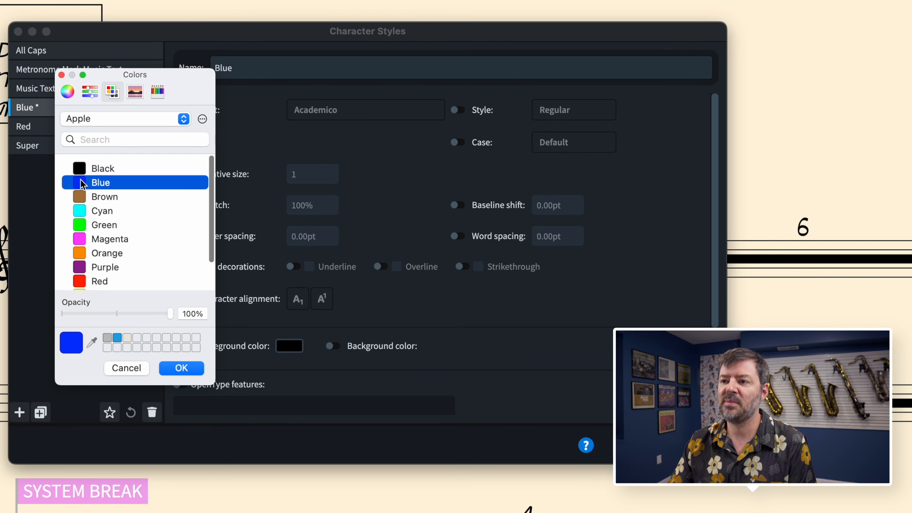
{"action": "left_click", "coordinate": [183, 368]}
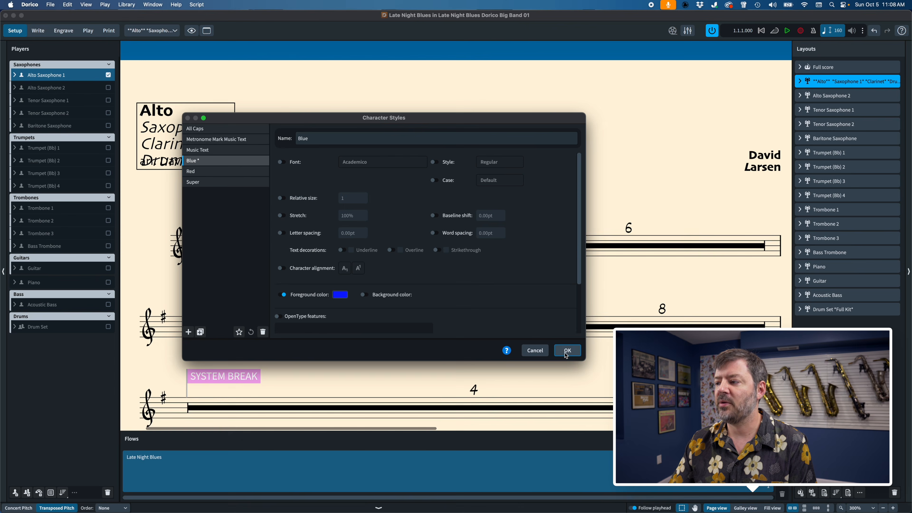
{"action": "left_click", "coordinate": [566, 351]}
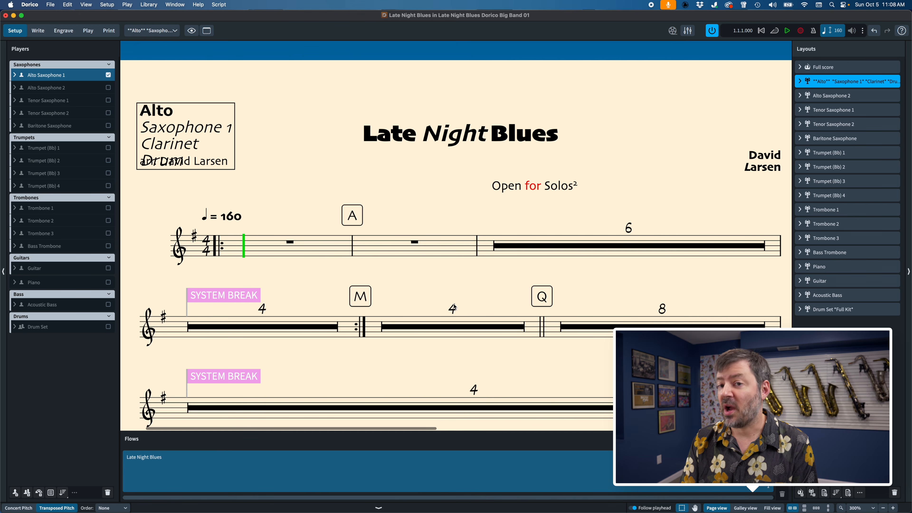
{"action": "key", "text": "super+i"}
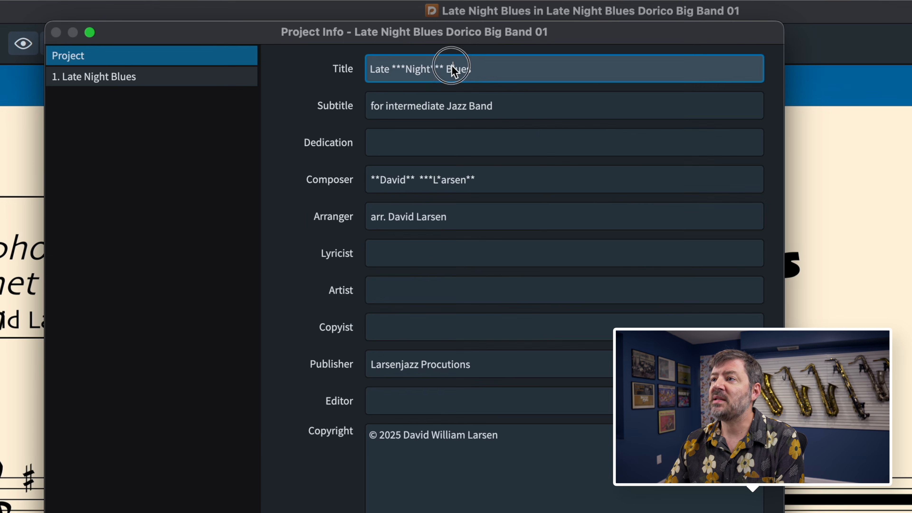
{"action": "left_click", "coordinate": [394, 43]}
{"action": "key", "text": "Left"}
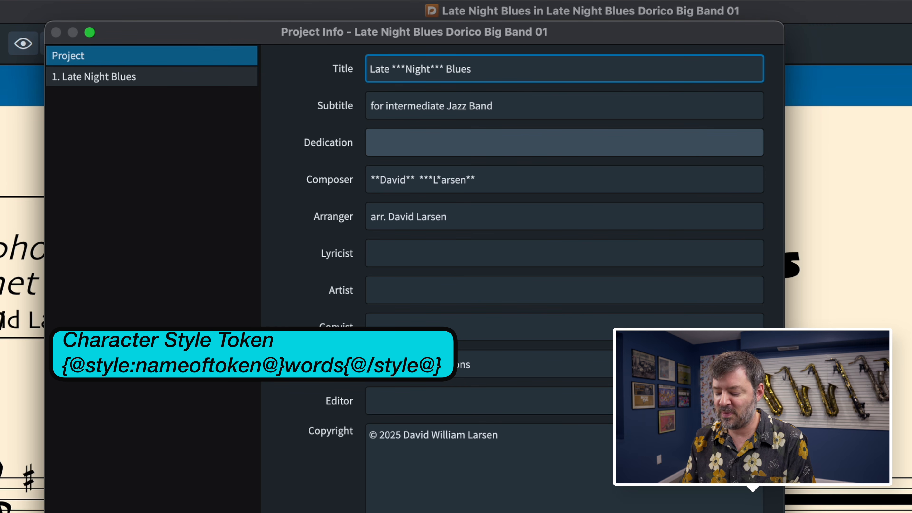
{"action": "type", "text": "{@style:"}
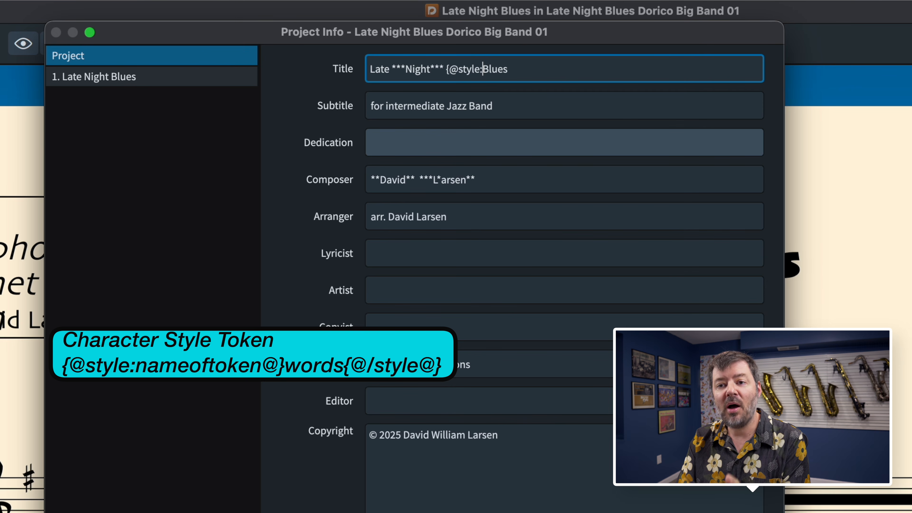
{"action": "type", "text": "Blue"}
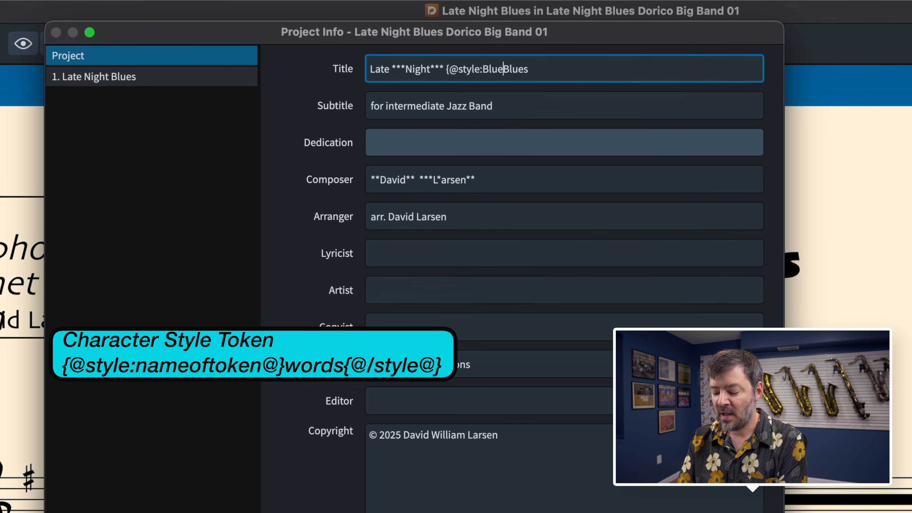
{"action": "type", "text": "@}"}
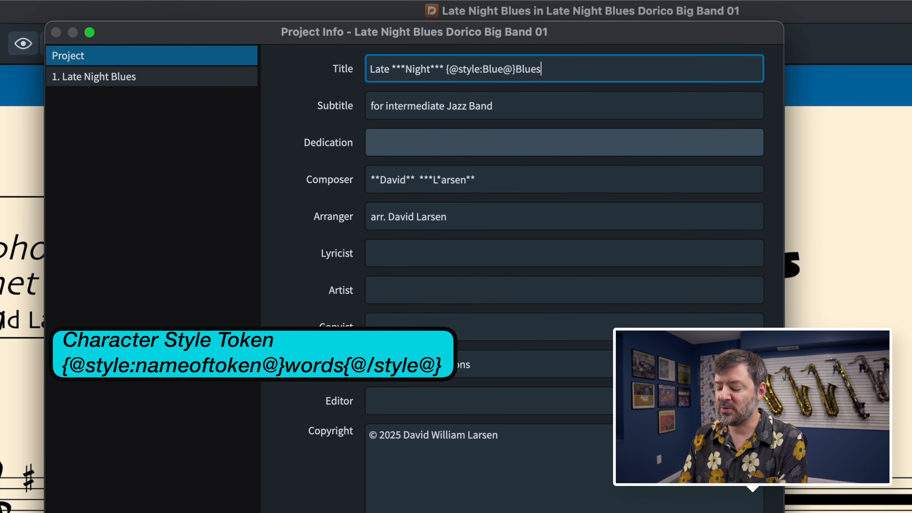
Close the style token after Blues with {@/style@}, apply the project info and close it
{"action": "type", "text": "{@/"}
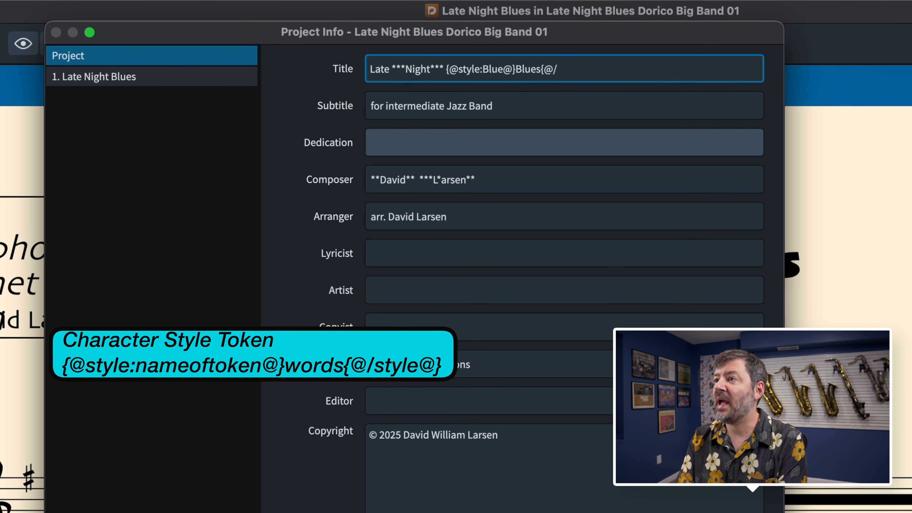
{"action": "type", "text": "style@}"}
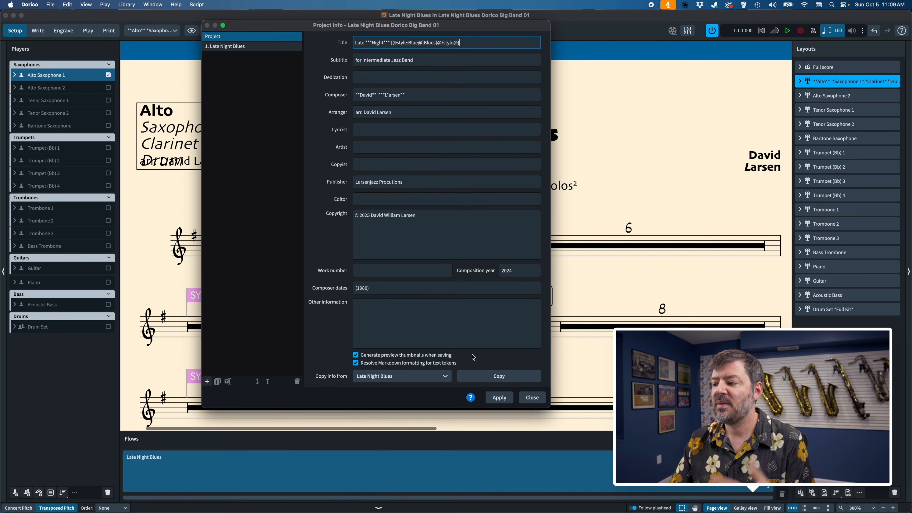
{"action": "left_click", "coordinate": [500, 398]}
{"action": "left_click", "coordinate": [532, 397]}
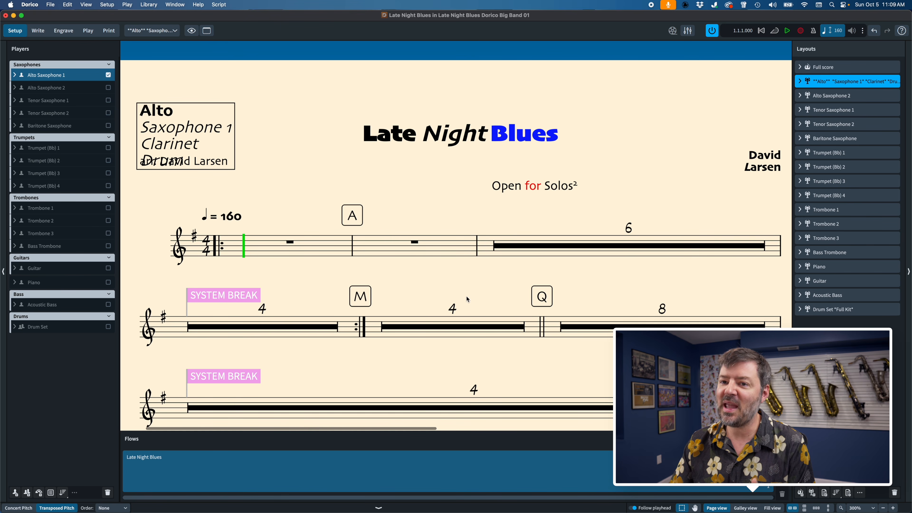
Switch to the Full score layout and examine the title formatting on the cover, first music page and running header
{"action": "left_click", "coordinate": [172, 34]}
{"action": "left_click", "coordinate": [143, 41]}
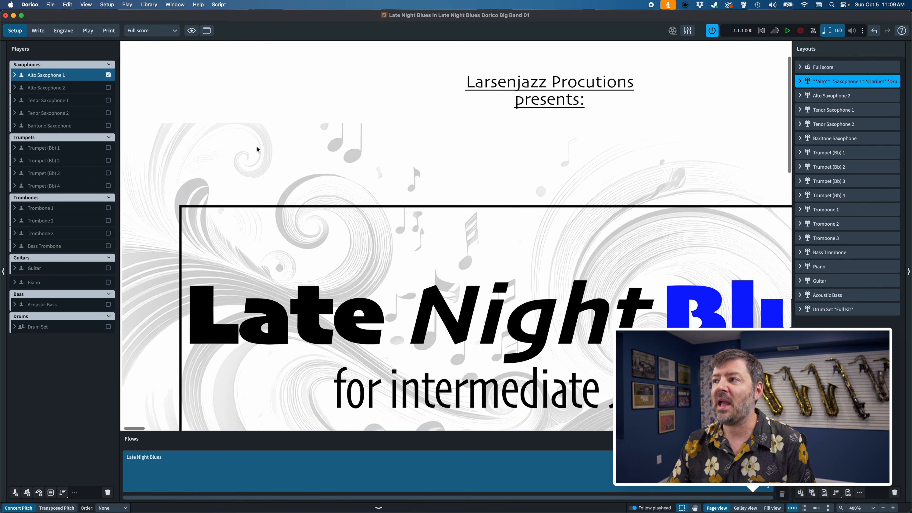
{"action": "scroll", "coordinate": [257, 146], "scroll_direction": "right", "scroll_amount": 20}
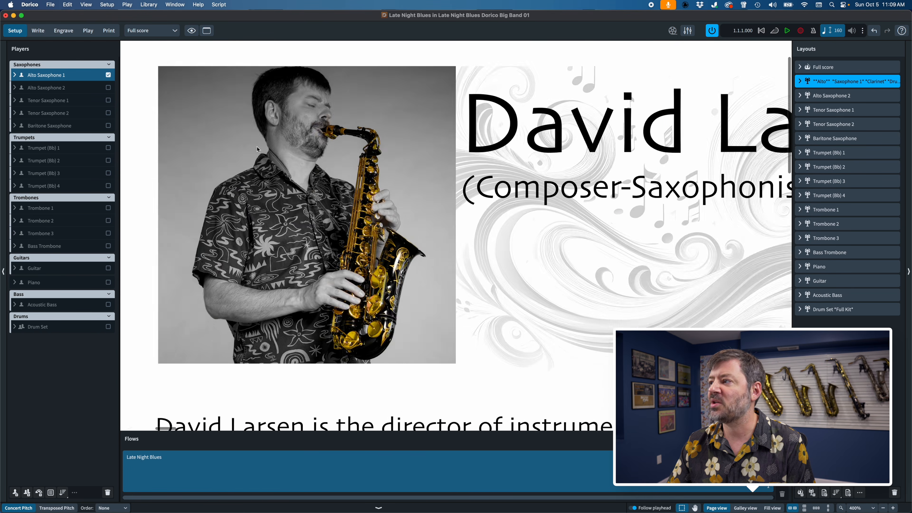
{"action": "scroll", "coordinate": [256, 147], "scroll_direction": "right", "scroll_amount": 15}
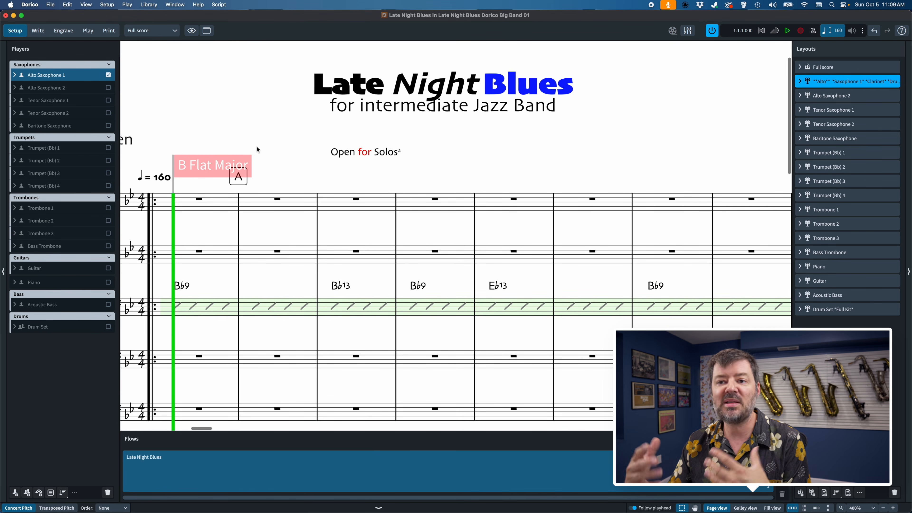
{"action": "scroll", "coordinate": [257, 148], "scroll_direction": "right", "scroll_amount": 20}
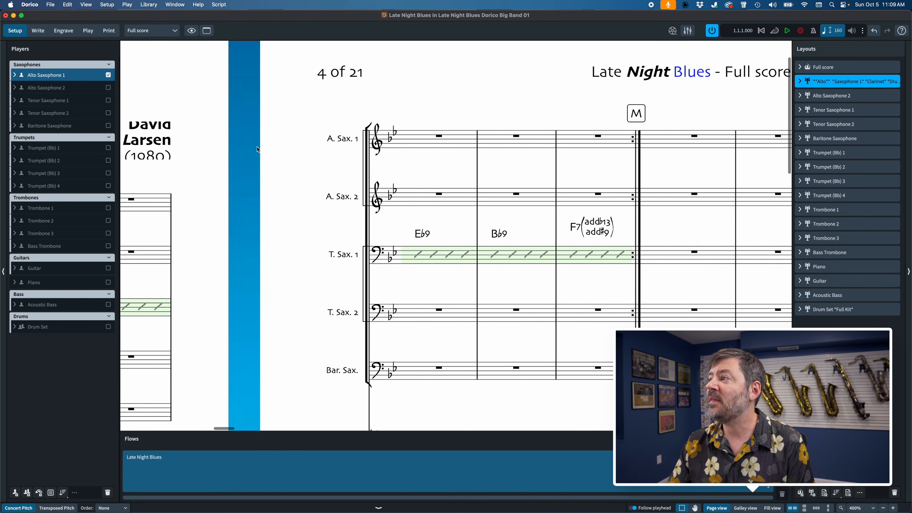
{"action": "scroll", "coordinate": [258, 149], "scroll_direction": "right", "scroll_amount": 8}
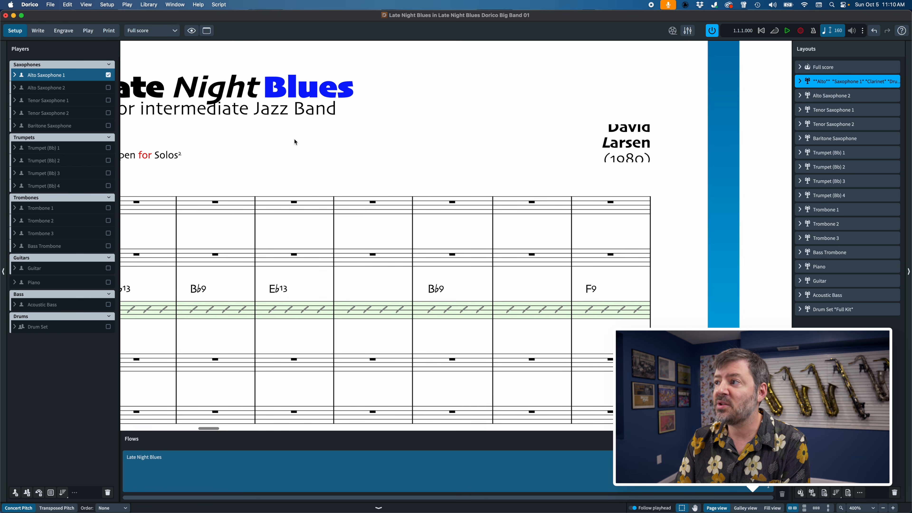
{"action": "key", "text": "super+i"}
{"action": "left_click", "coordinate": [382, 97]}
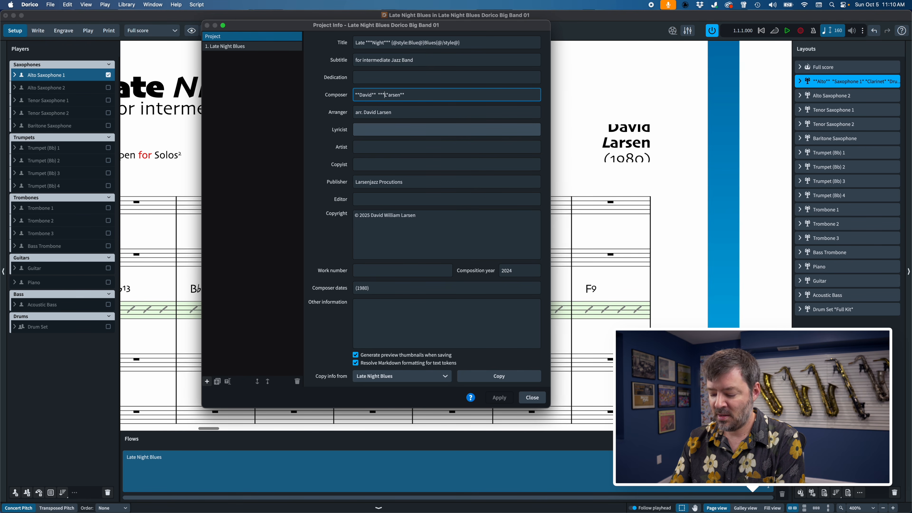
{"action": "type", "text": "M"}
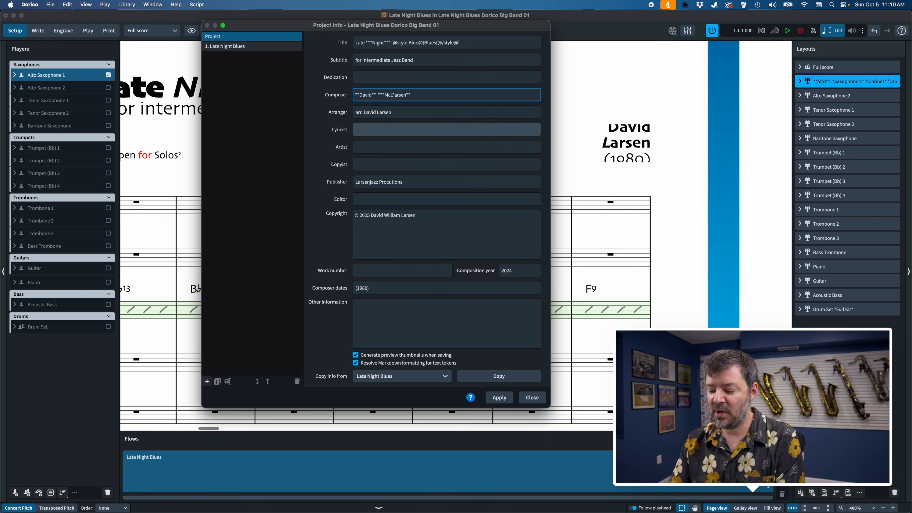
{"action": "type", "text": "{@"}
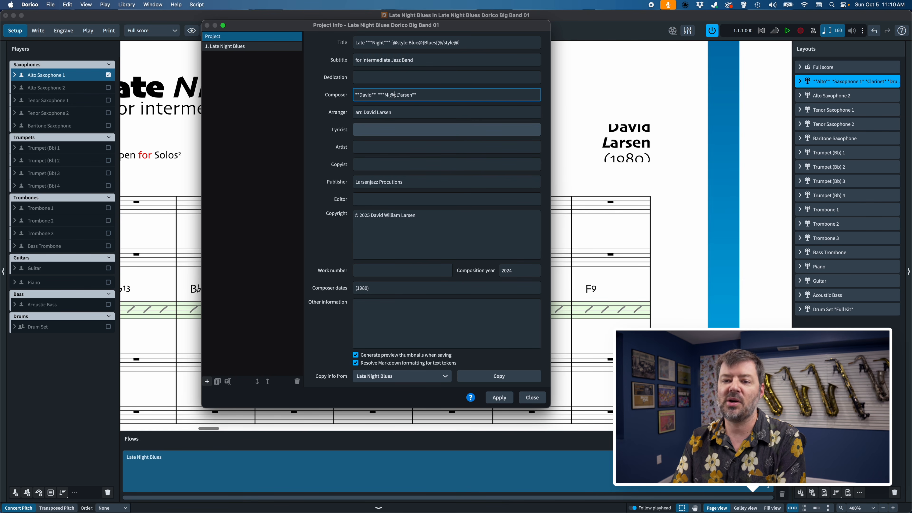
{"action": "type", "text": "style:"}
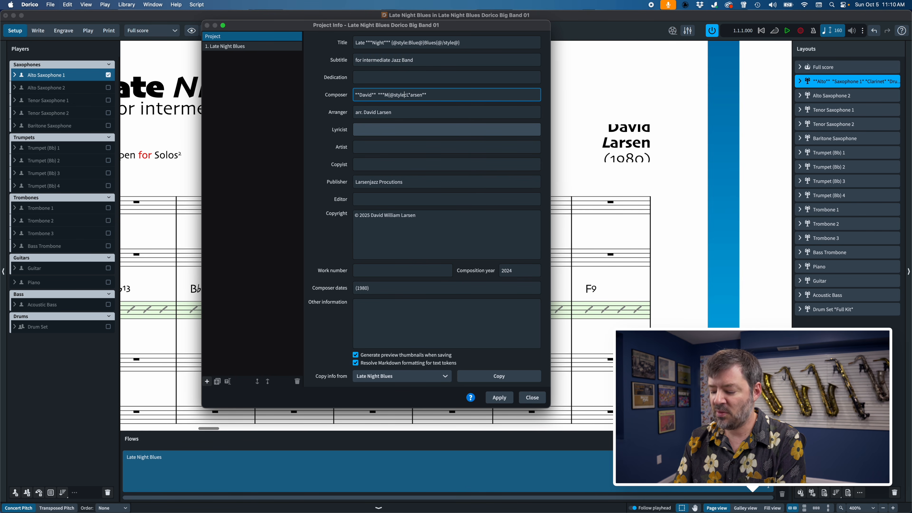
{"action": "type", "text": "super"}
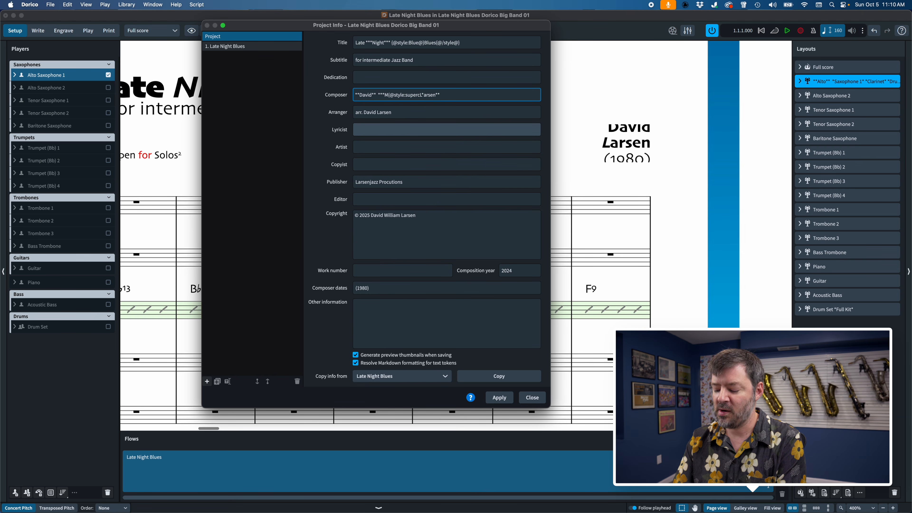
{"action": "type", "text": "@"}
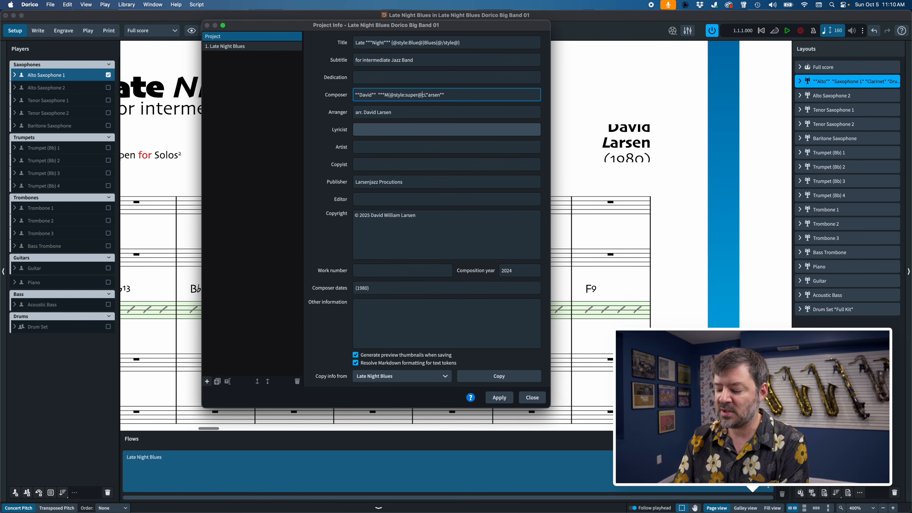
{"action": "type", "text": "}c"}
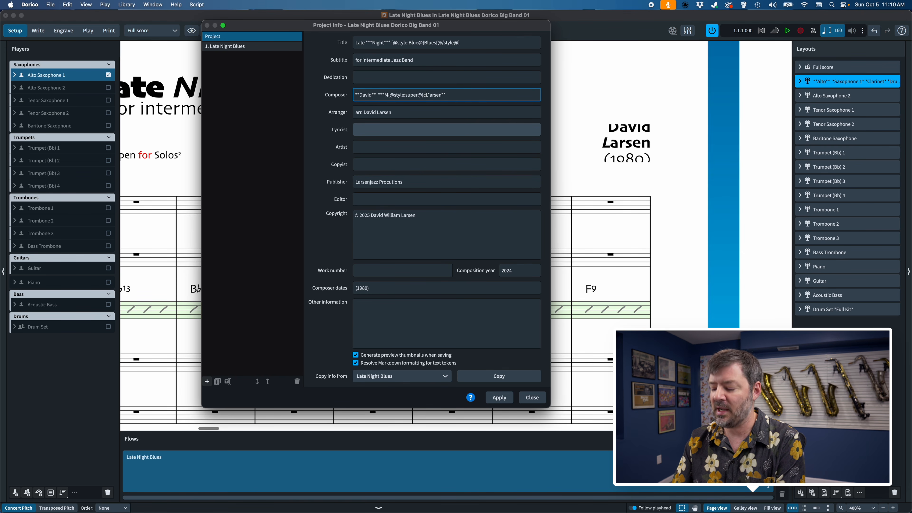
Close the composer's superscript token after c with {@/style@}, apply the project info and close it
{"action": "type", "text": "{@/style"}
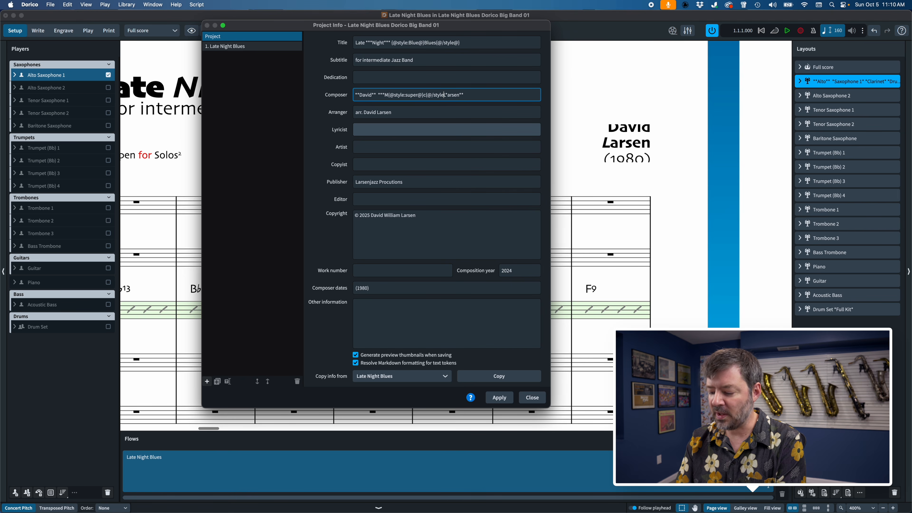
{"action": "type", "text": "@}"}
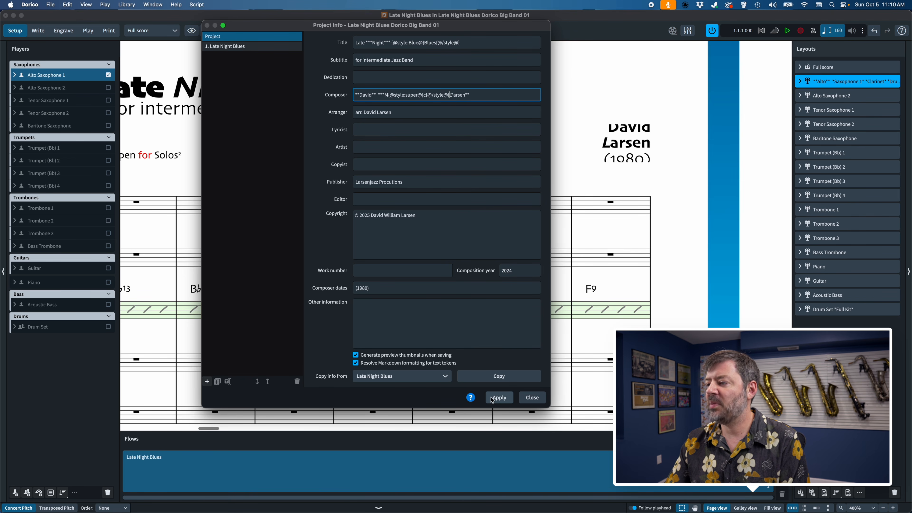
{"action": "left_click", "coordinate": [493, 398]}
{"action": "left_click", "coordinate": [526, 399]}
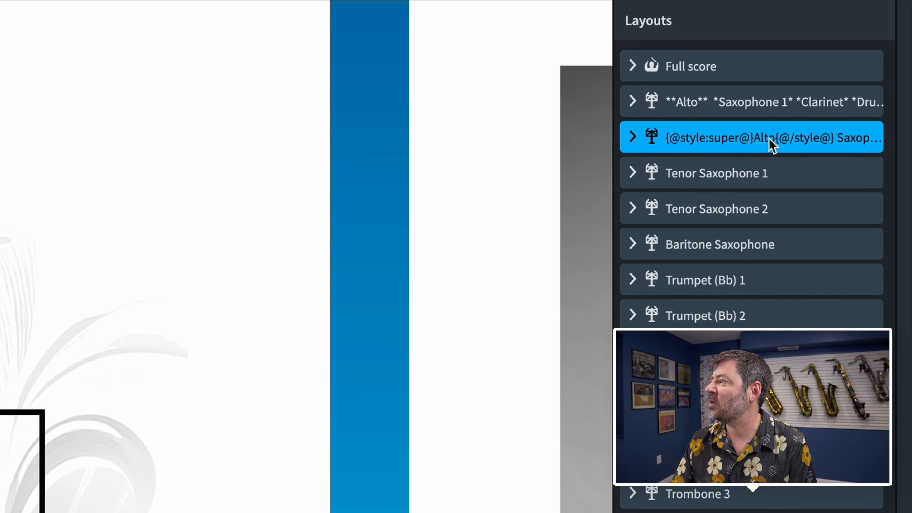
{"action": "scroll", "coordinate": [306, 257], "scroll_direction": "left", "scroll_amount": 8}
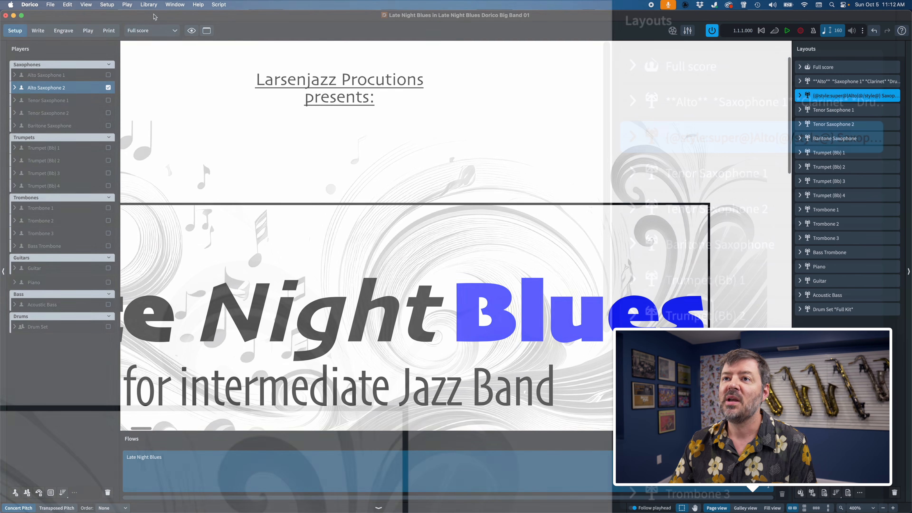
{"action": "left_click", "coordinate": [151, 30]}
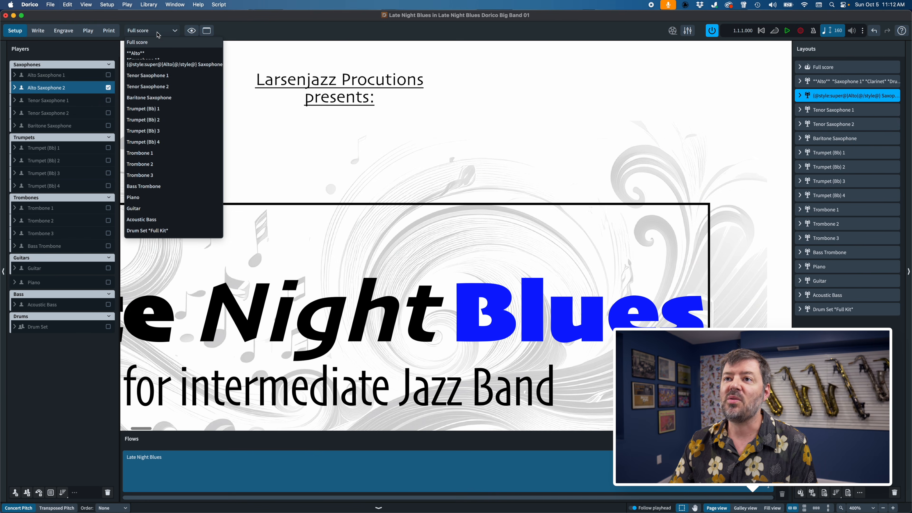
{"action": "left_click", "coordinate": [166, 66]}
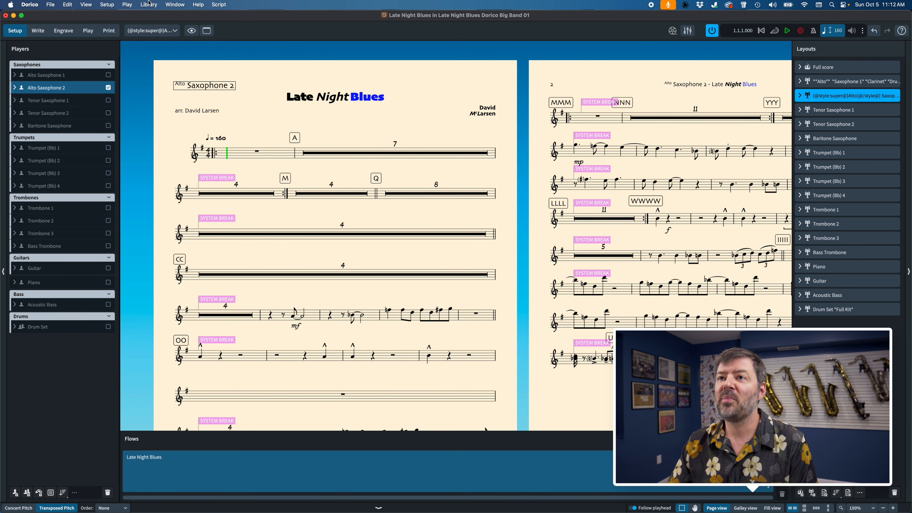
Try the underline and overline options of the Super character style, enable Strikethrough instead and confirm the style
{"action": "left_click", "coordinate": [149, 4]}
{"action": "left_click", "coordinate": [156, 43]}
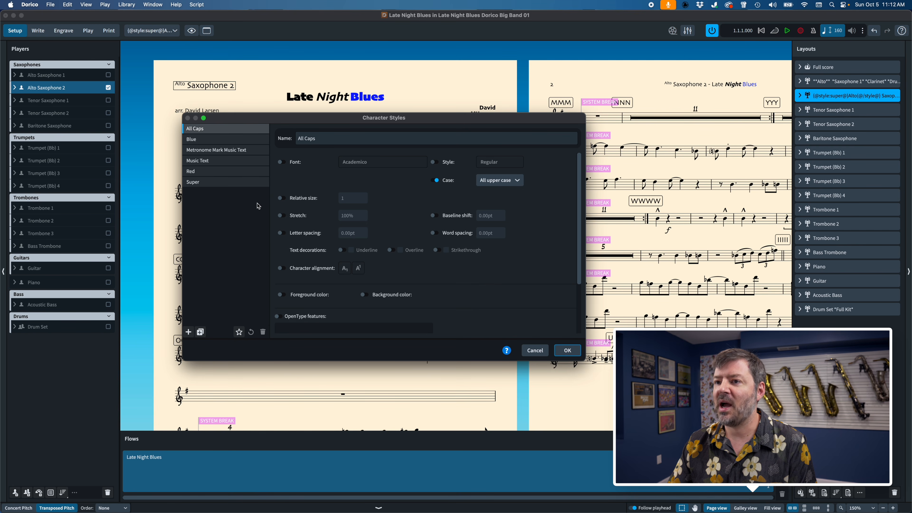
{"action": "left_click", "coordinate": [229, 184]}
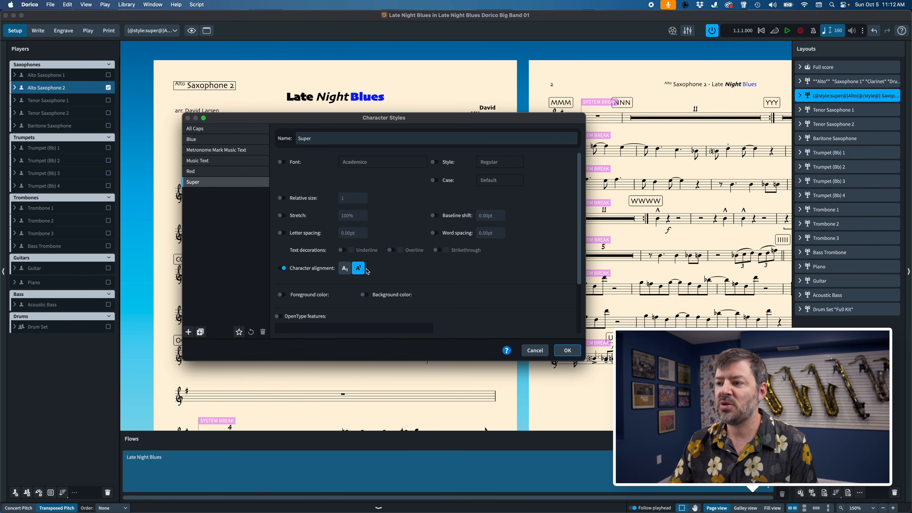
{"action": "left_click", "coordinate": [342, 250]}
{"action": "left_click", "coordinate": [342, 251]}
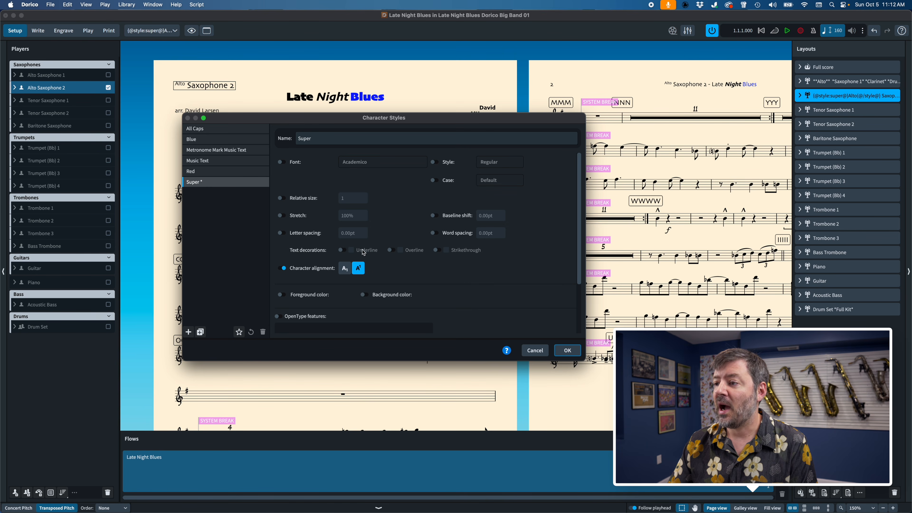
{"action": "left_click", "coordinate": [391, 251]}
{"action": "left_click", "coordinate": [391, 251]}
{"action": "left_click", "coordinate": [438, 251]}
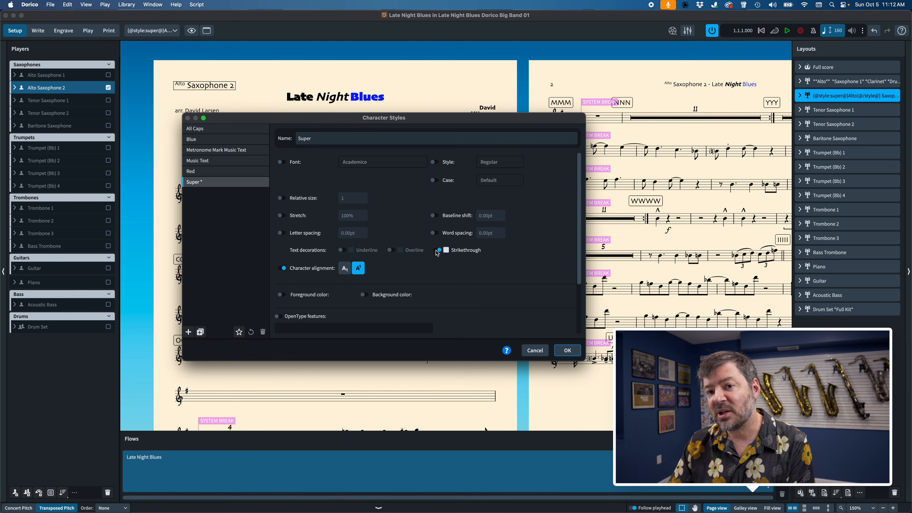
{"action": "left_click", "coordinate": [446, 250]}
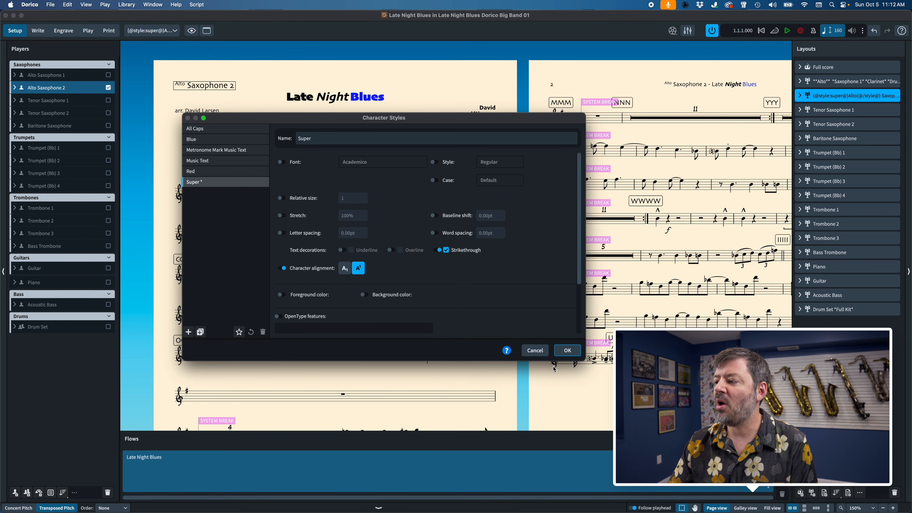
{"action": "left_click", "coordinate": [566, 350]}
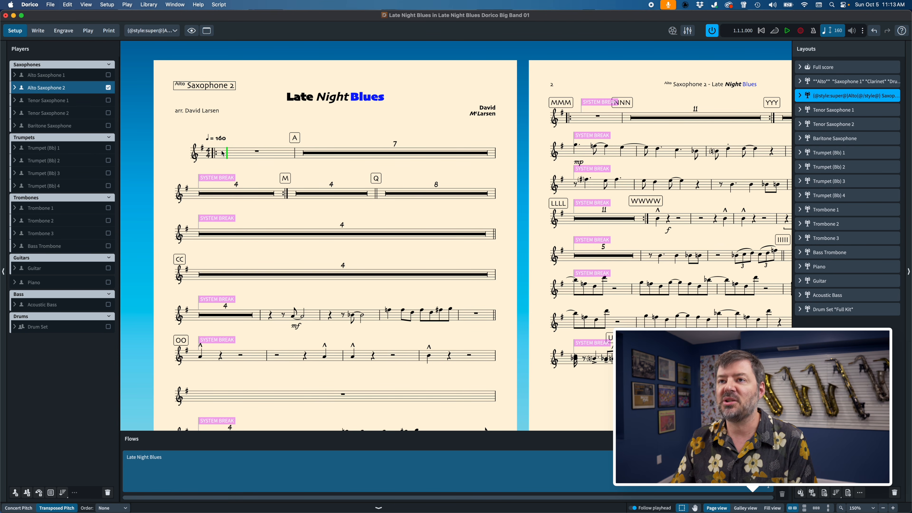
Reopen the character styles and examine the settings of the Super style
{"action": "left_click", "coordinate": [148, 4]}
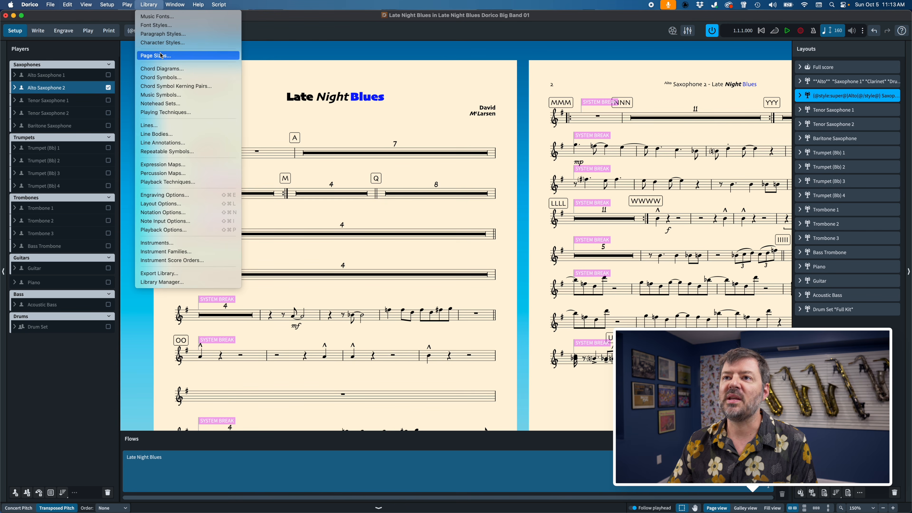
{"action": "left_click", "coordinate": [164, 43]}
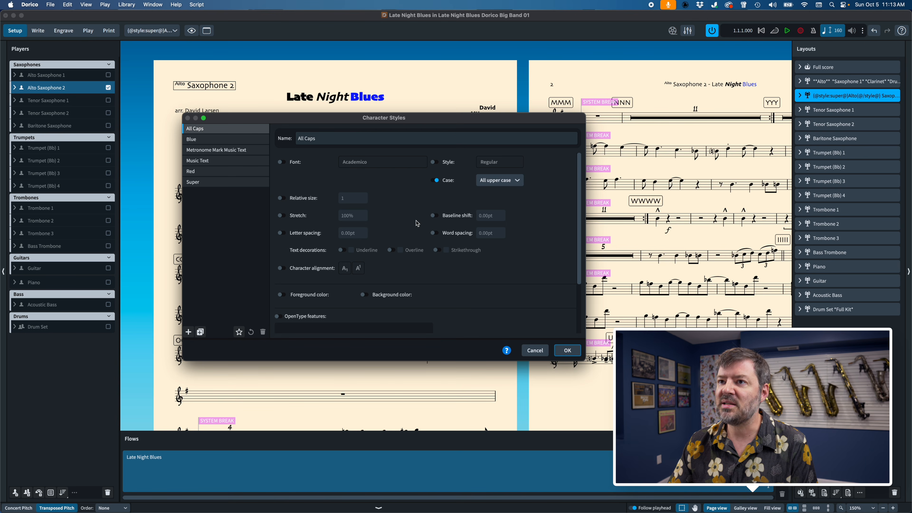
{"action": "left_click", "coordinate": [209, 185]}
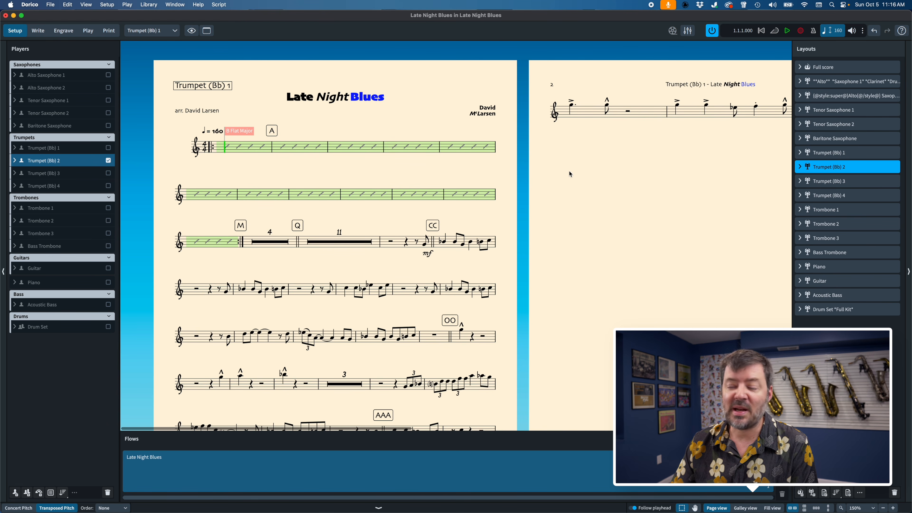
{"action": "left_click", "coordinate": [833, 155]}
{"action": "right_click", "coordinate": [833, 156]}
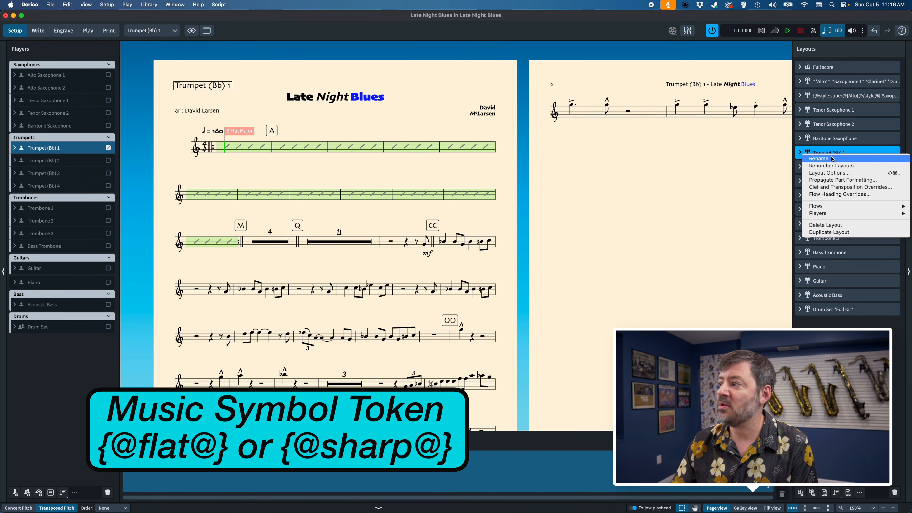
{"action": "left_click", "coordinate": [833, 158]}
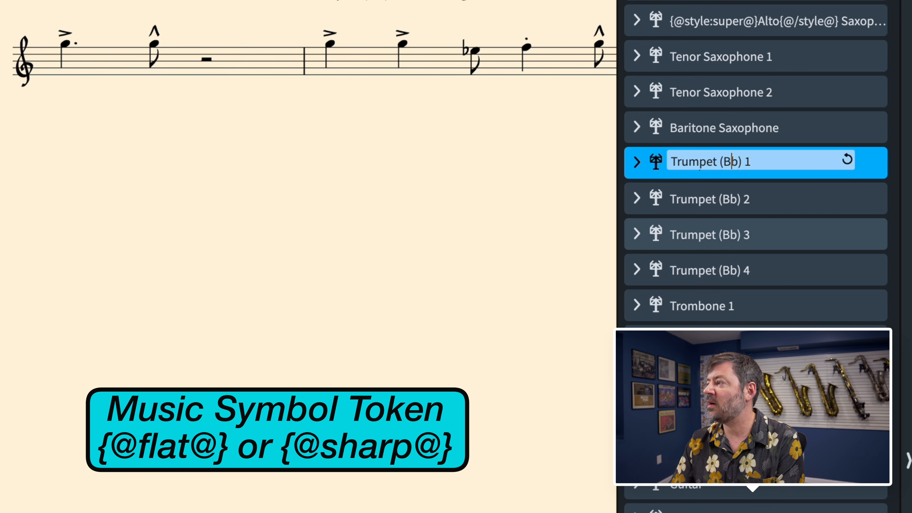
{"action": "key", "text": "shift+Right"}
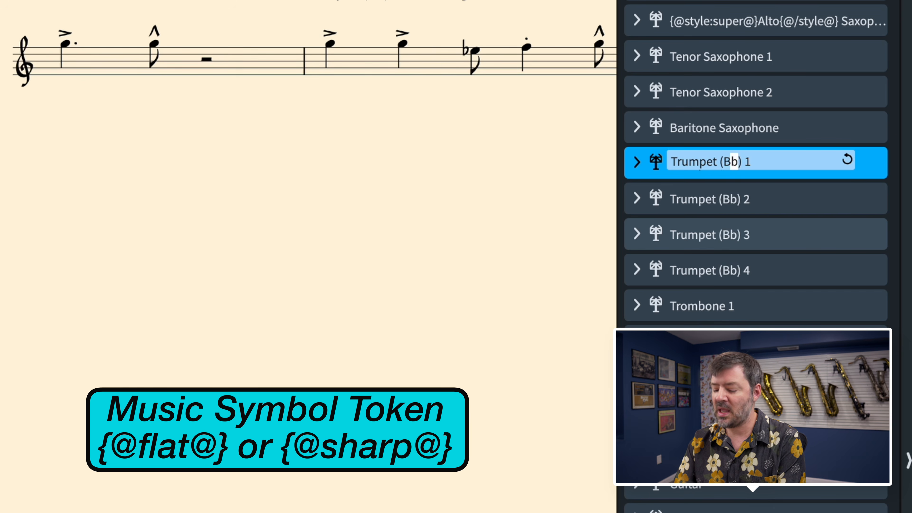
{"action": "type", "text": "{@"}
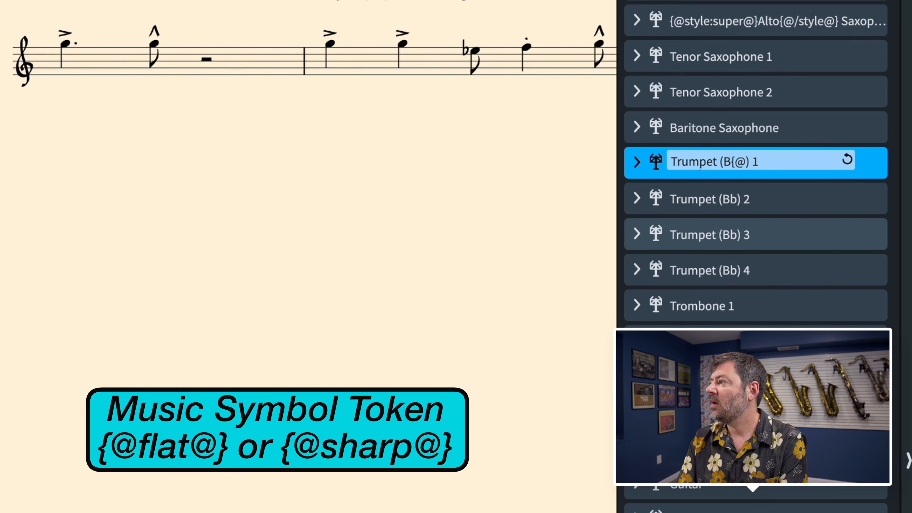
{"action": "type", "text": "flat@}"}
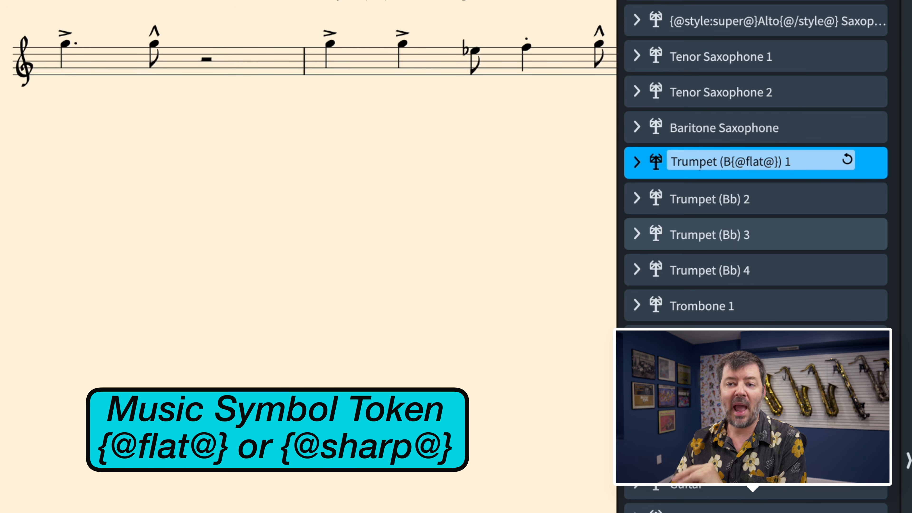
{"action": "key", "text": "Return"}
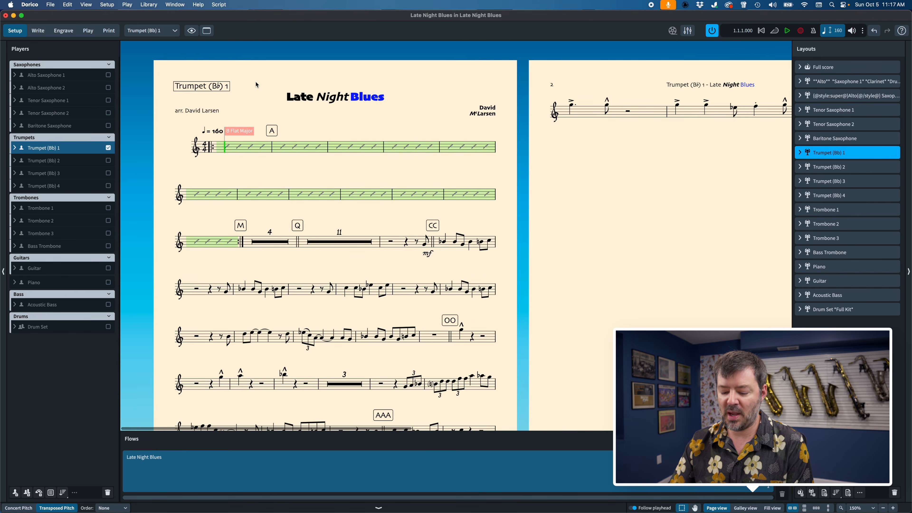
Switch to the Trumpet (Bb) 2 layout and remove the lowercase b after B in its layout name
{"action": "key", "text": "bracketright"}
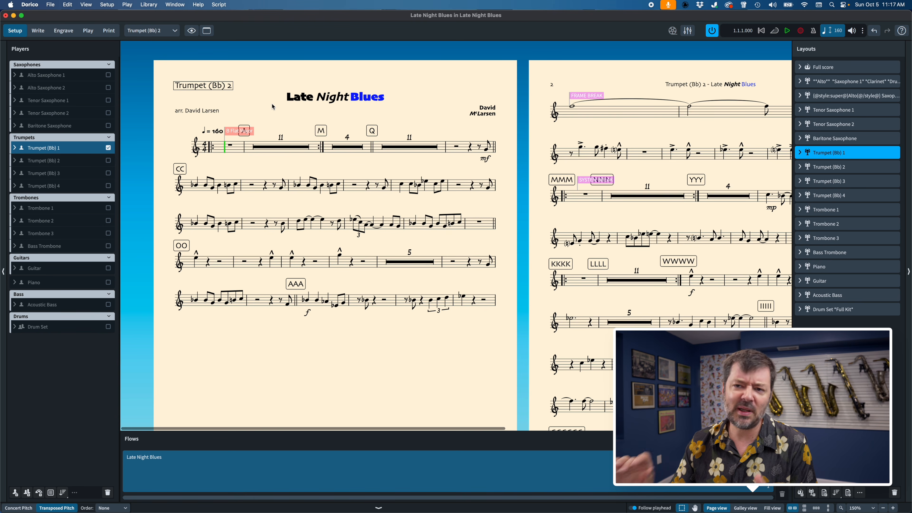
{"action": "left_click", "coordinate": [836, 172]}
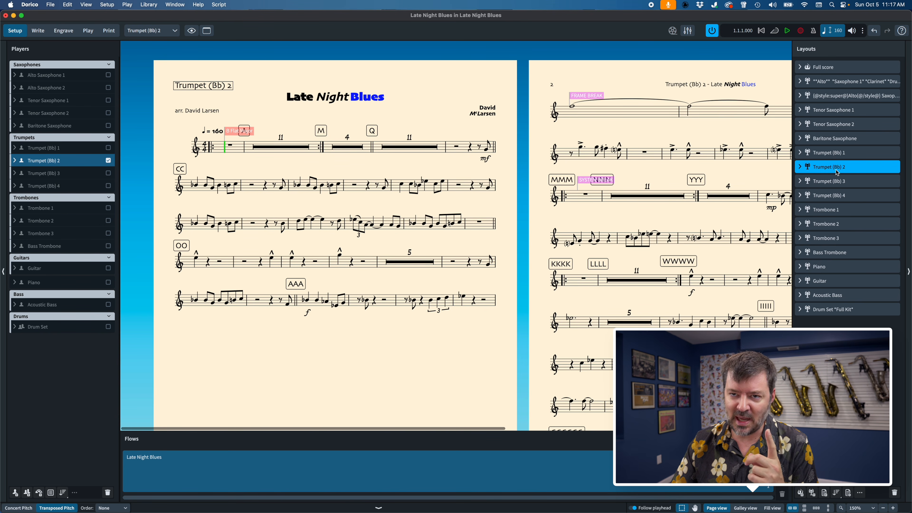
{"action": "right_click", "coordinate": [837, 172]}
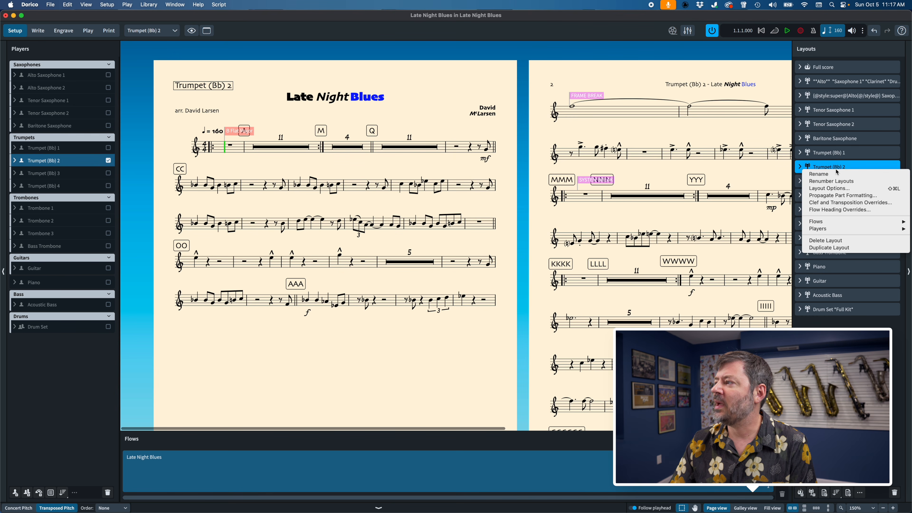
{"action": "left_click", "coordinate": [836, 176]}
{"action": "key", "text": "Left"}
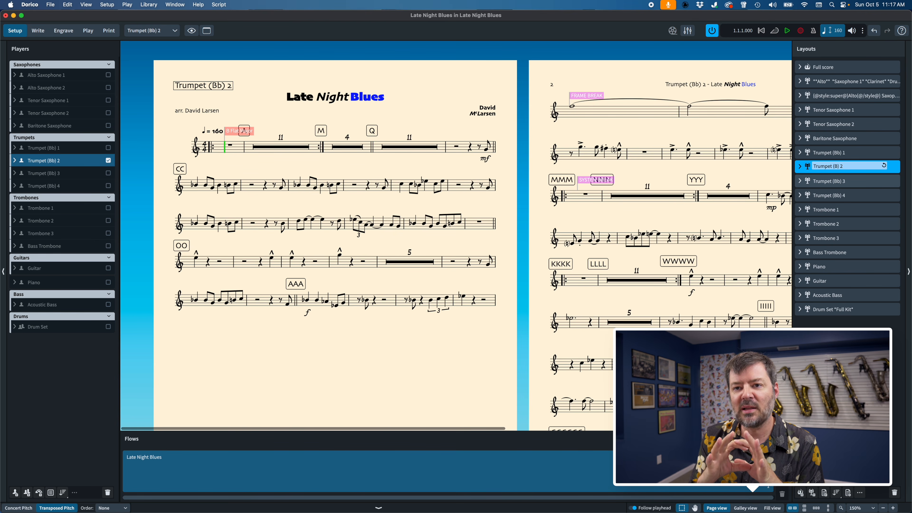
Open the Character Viewer, collapse it to its compact form, browse its symbol categories and close it
{"action": "key", "text": "ctrl+super+space"}
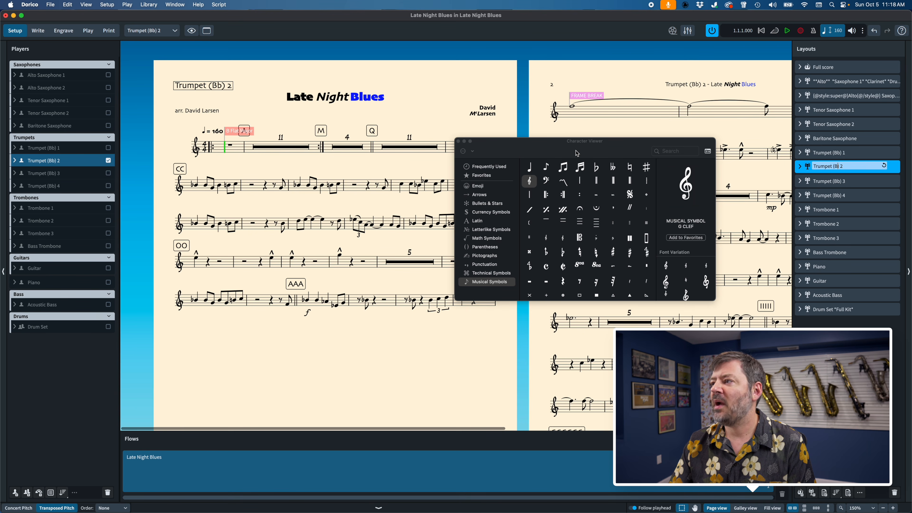
{"action": "left_click", "coordinate": [707, 151]}
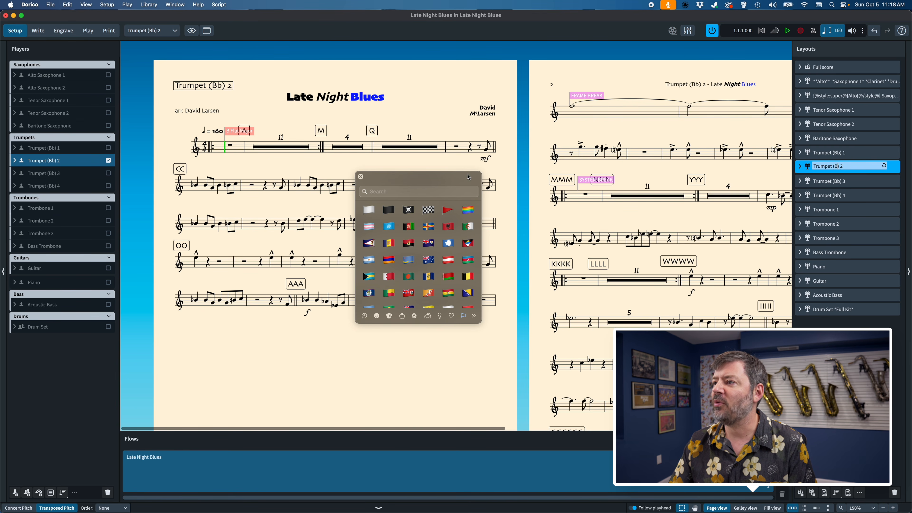
{"action": "left_click", "coordinate": [364, 317]}
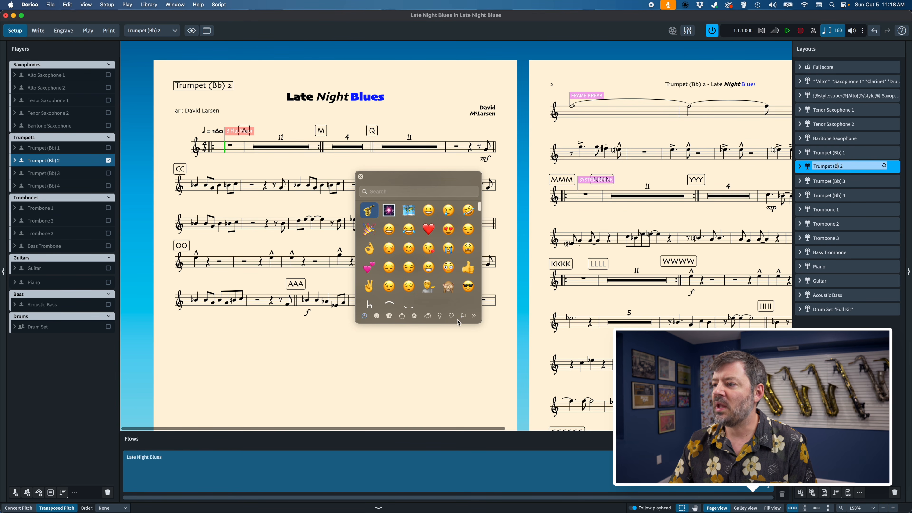
{"action": "left_click", "coordinate": [475, 317]}
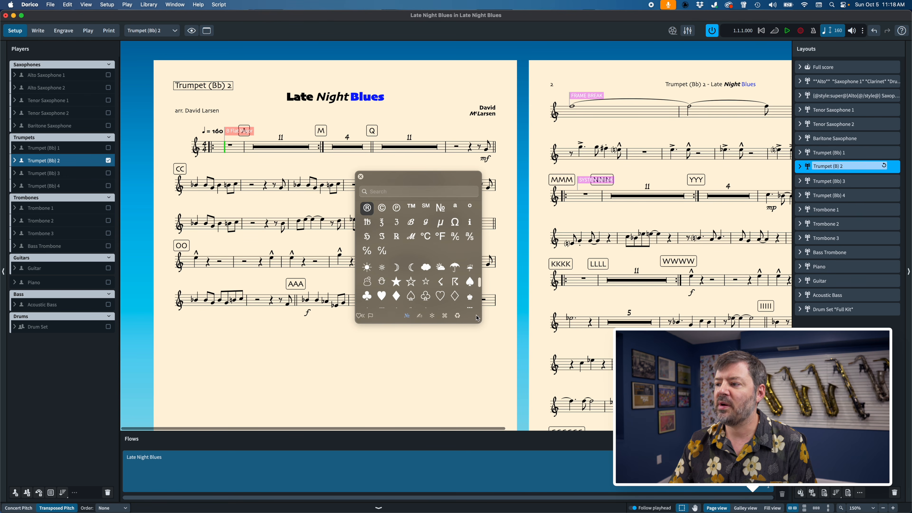
{"action": "left_click", "coordinate": [361, 178]}
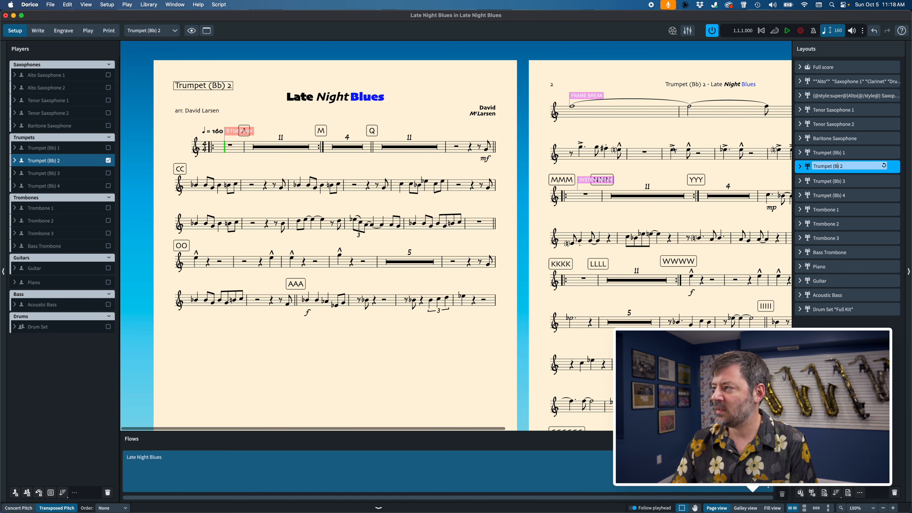
Reopen the character picker from the Trumpet 2 layout name and expand it to the full Character Viewer
{"action": "key", "text": "ctrl+space"}
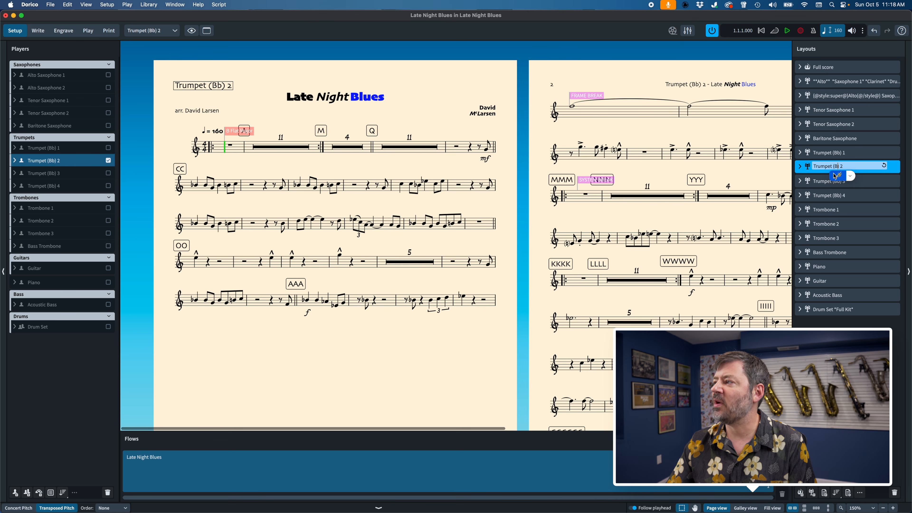
{"action": "left_click", "coordinate": [853, 177]}
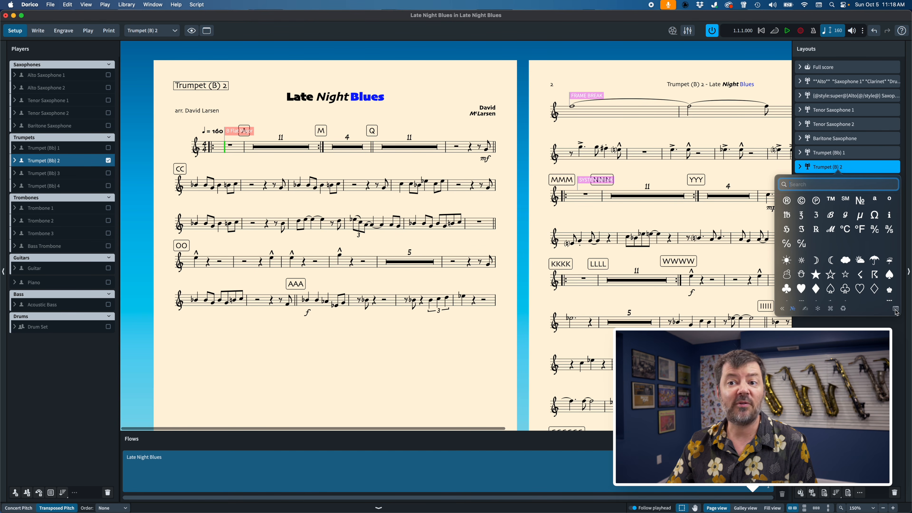
{"action": "left_click", "coordinate": [896, 309]}
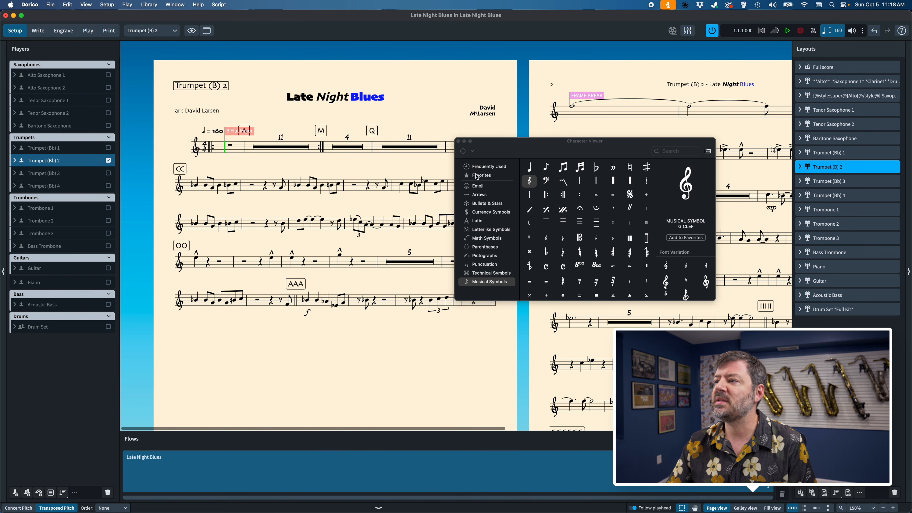
Examine the Character Viewer's customizable category list, including the Musical Symbols entry, and accept it as is
{"action": "left_click", "coordinate": [476, 155]}
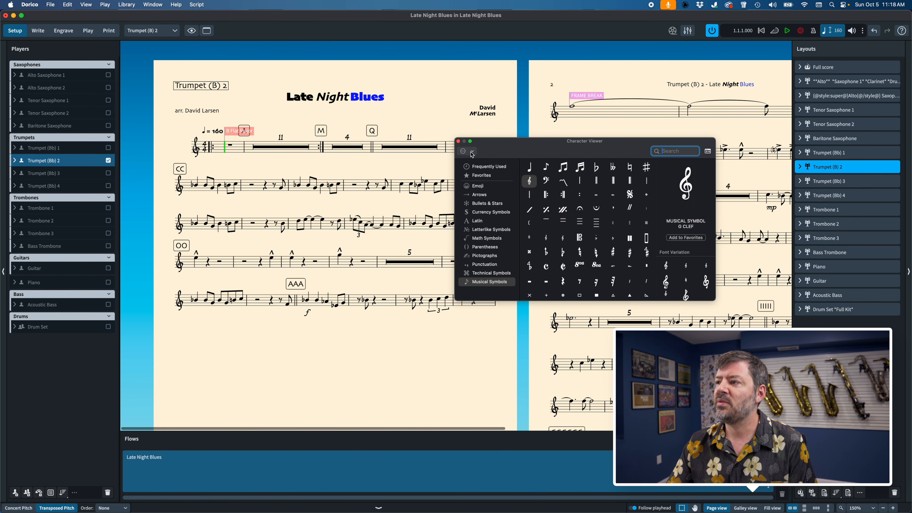
{"action": "left_click", "coordinate": [474, 152]}
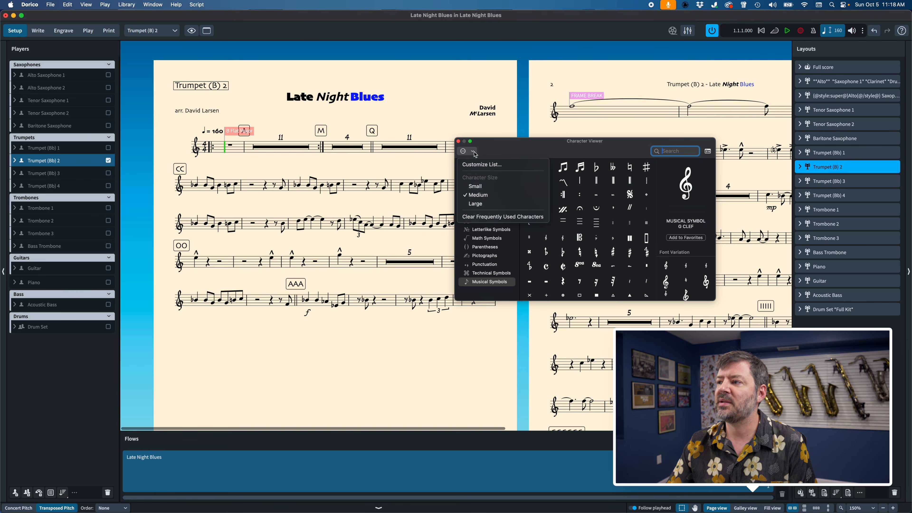
{"action": "left_click", "coordinate": [477, 165]}
{"action": "scroll", "coordinate": [563, 241], "scroll_direction": "down", "scroll_amount": 2}
{"action": "scroll", "coordinate": [563, 241], "scroll_direction": "down", "scroll_amount": 10}
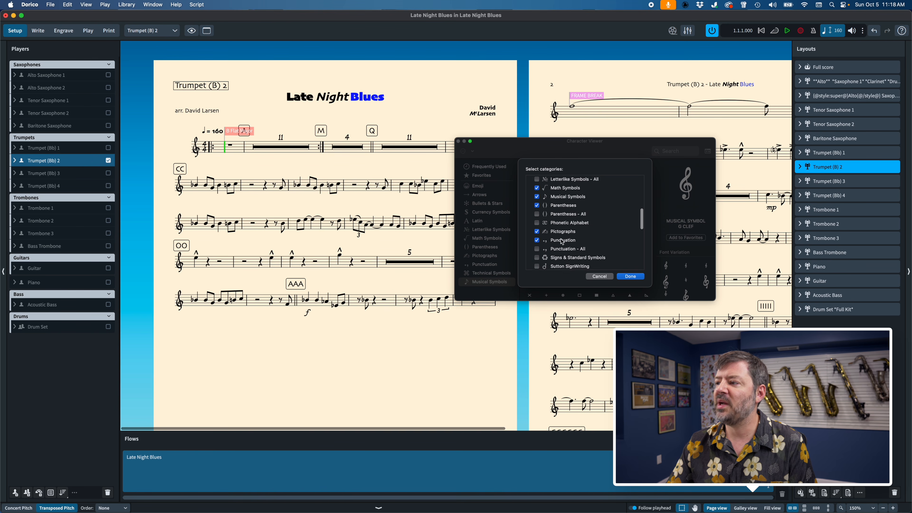
{"action": "scroll", "coordinate": [562, 242], "scroll_direction": "down", "scroll_amount": 10}
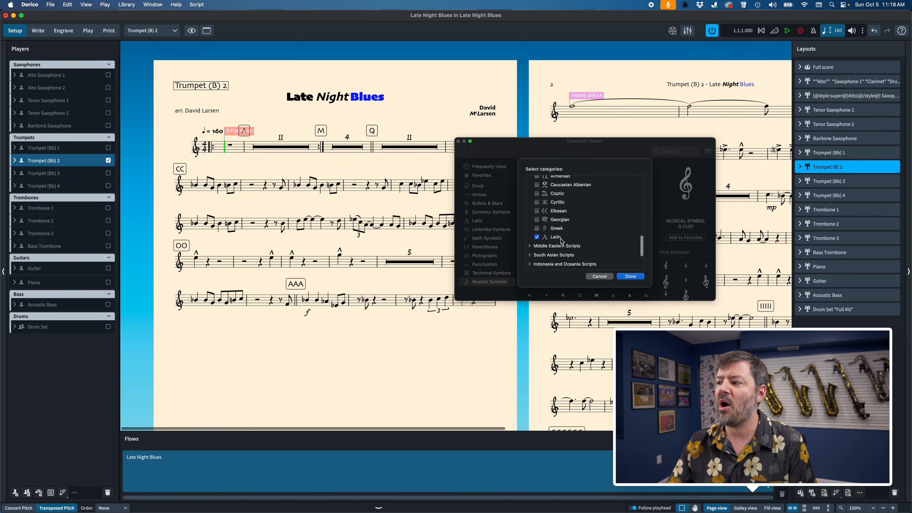
{"action": "scroll", "coordinate": [562, 242], "scroll_direction": "down", "scroll_amount": 3}
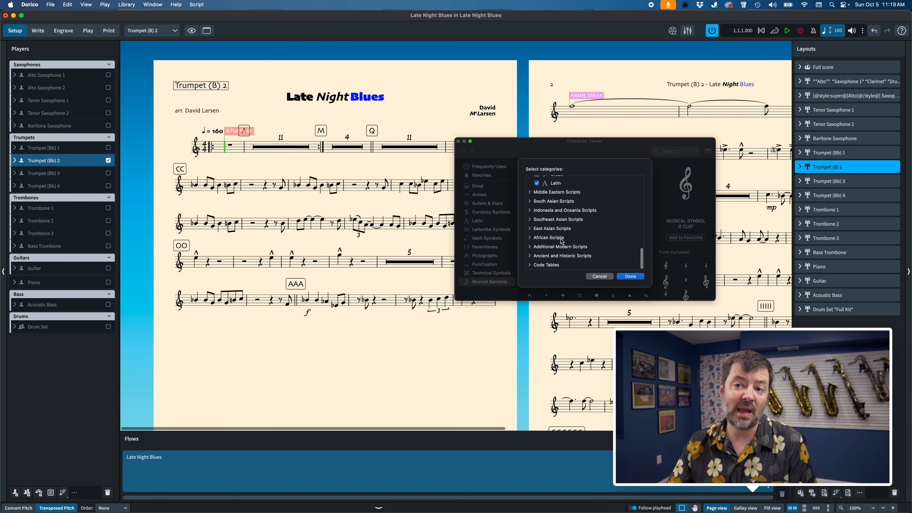
{"action": "scroll", "coordinate": [562, 242], "scroll_direction": "up", "scroll_amount": 10}
{"action": "scroll", "coordinate": [562, 241], "scroll_direction": "up", "scroll_amount": 5}
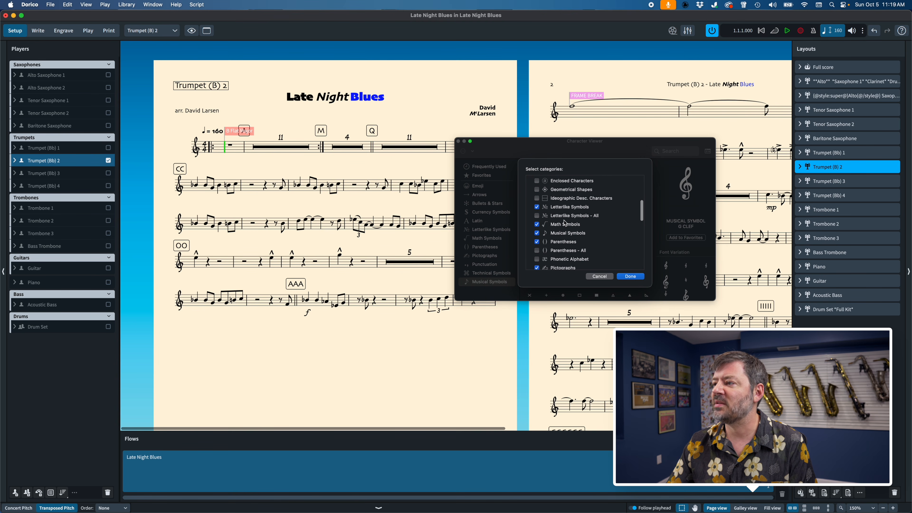
{"action": "left_click", "coordinate": [630, 276]}
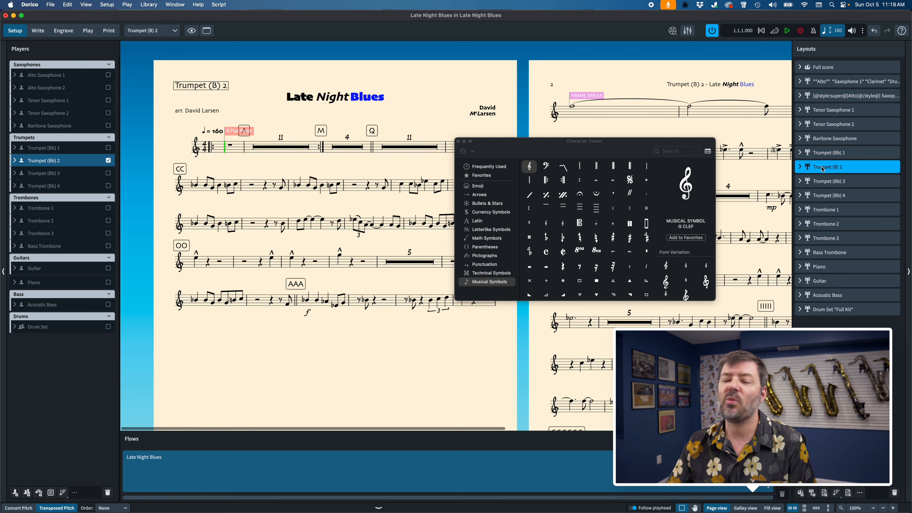
Insert the G clef musical symbol after B in the Trumpet 2 layout name and confirm the name
{"action": "right_click", "coordinate": [838, 169]}
{"action": "left_click", "coordinate": [840, 173]}
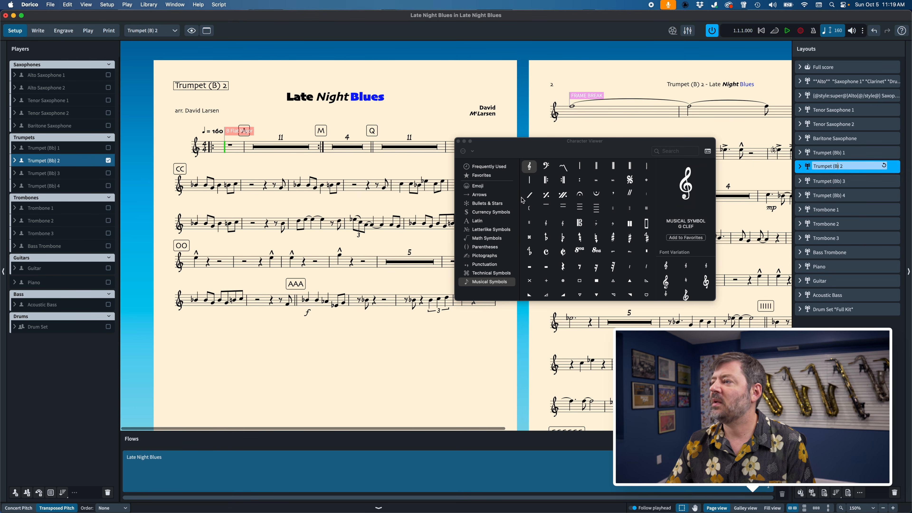
{"action": "double_click", "coordinate": [531, 169]}
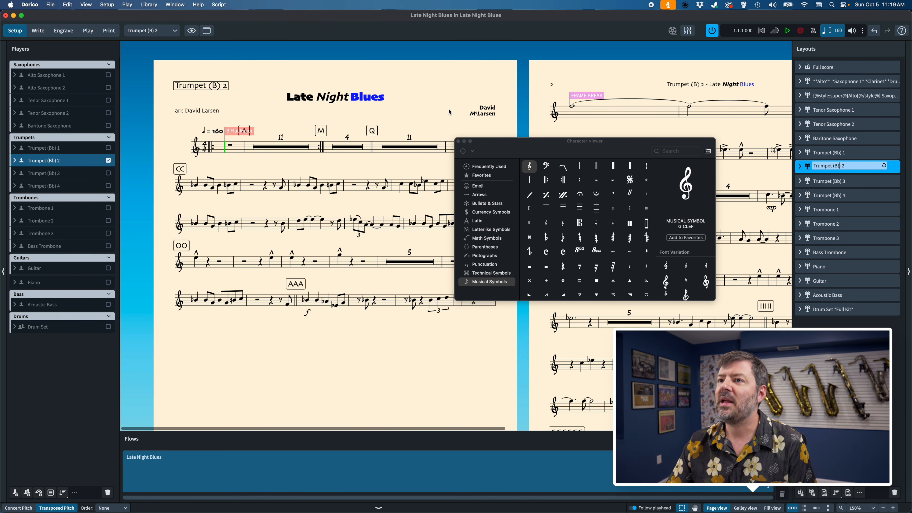
{"action": "key", "text": "Return"}
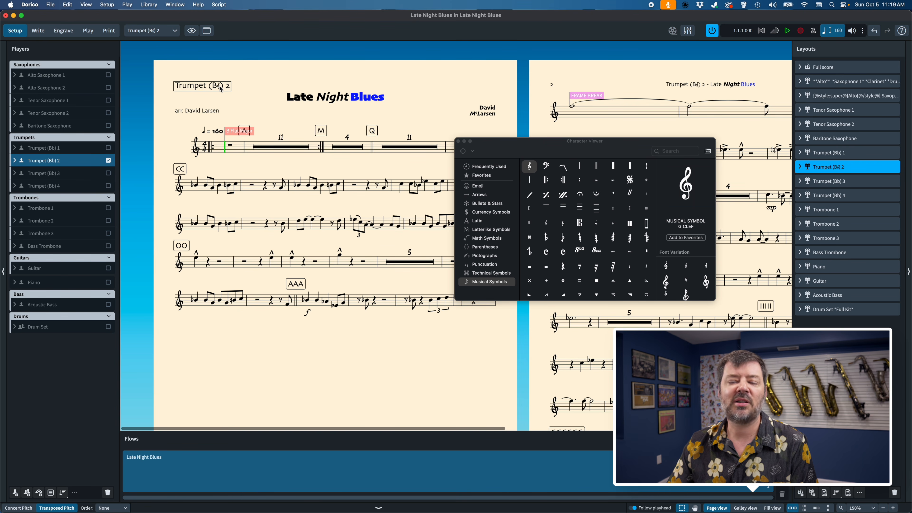